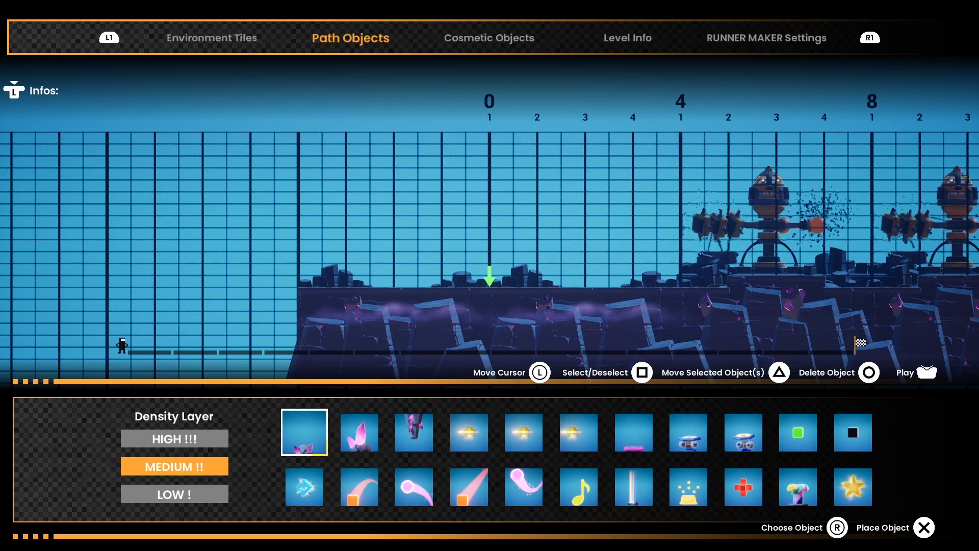
Step: Expand the Infos list of editor controls
key("l")
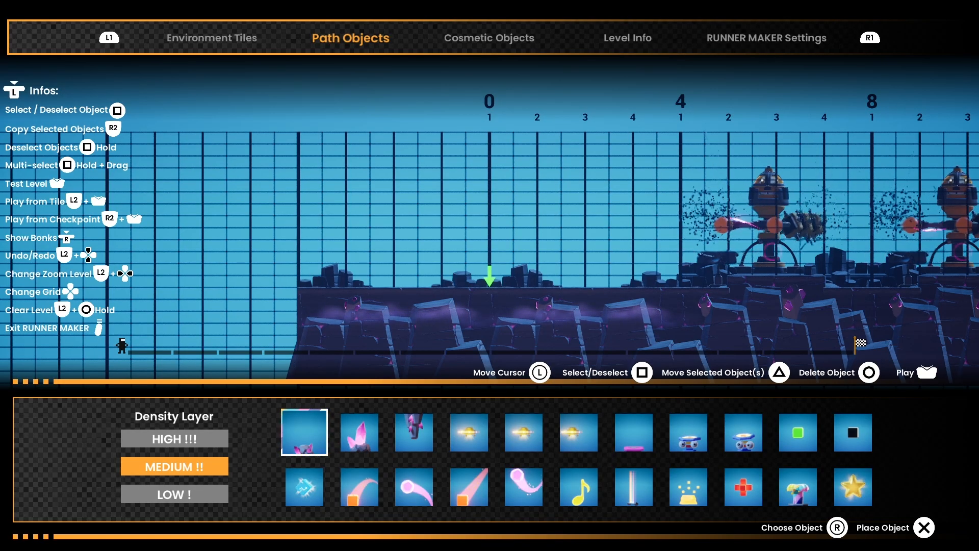
key("Right")
key("Right")
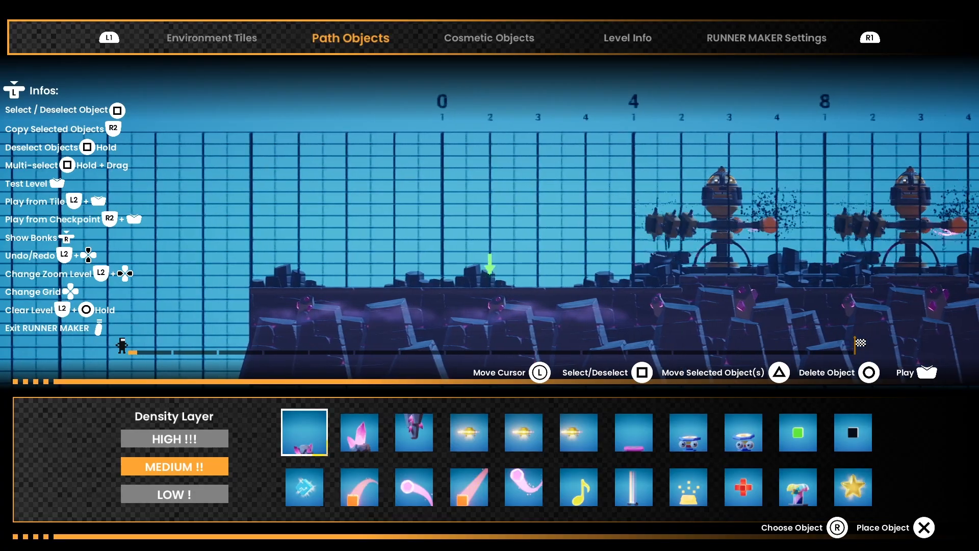
key("Left")
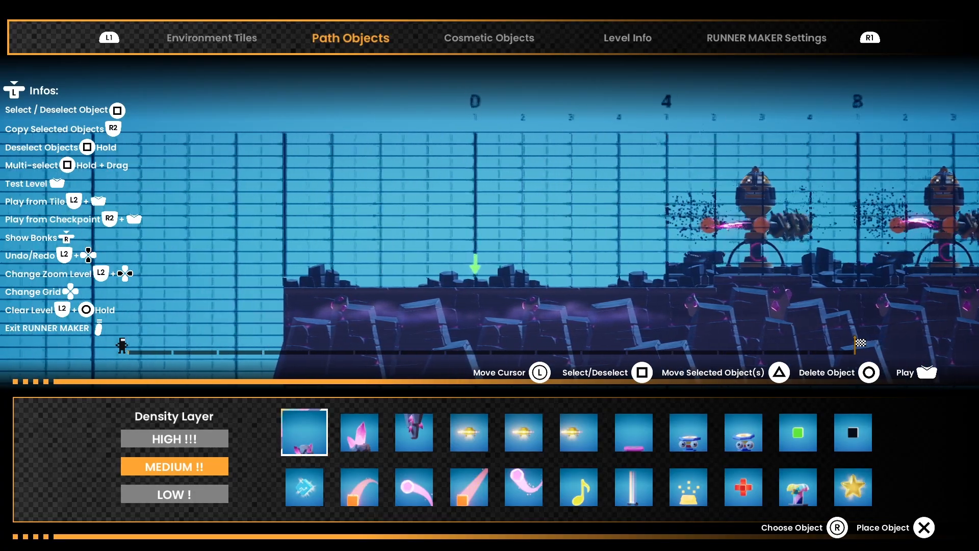
key("Right")
key("Right")
key("Right")
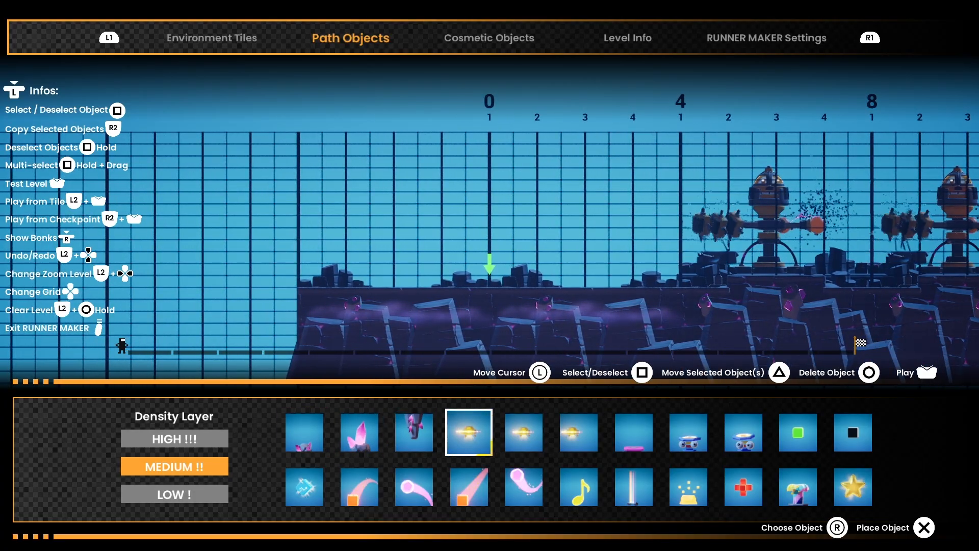
key("Left")
key("Left")
key("Left")
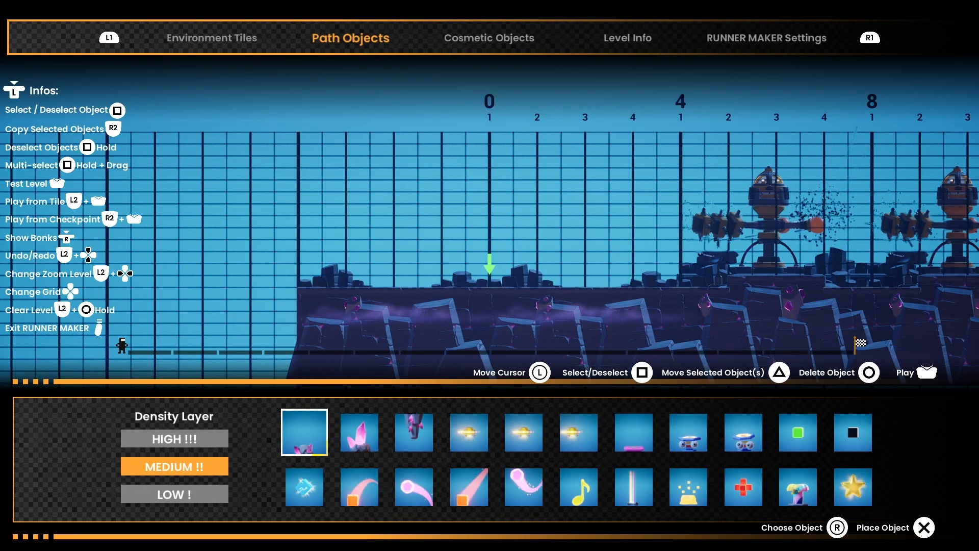
Step: Place a musical note at measure 4, beat 2, just before the first robot
key("Right")
key("Right")
key("Right")
key("Right")
key("Right")
key("Right")
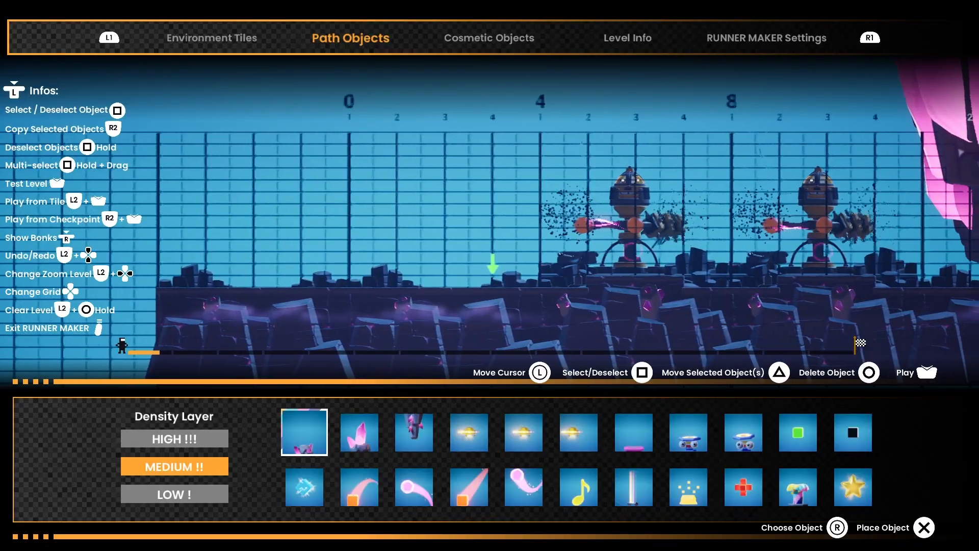
key("Right")
key("Right")
key("Right")
key("Right")
key("Right")
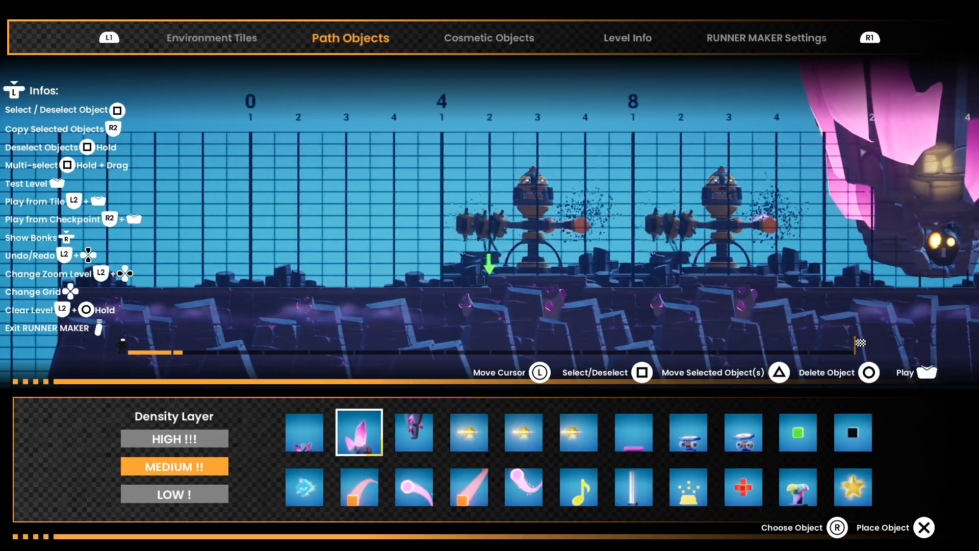
key("Right")
key("Right")
key("Right")
key("Right")
key("Down")
key("Return")
Step: Place three gold pieces in a row under the first robot, half a beat apart and centred on measure 4, beat 3
key("Right")
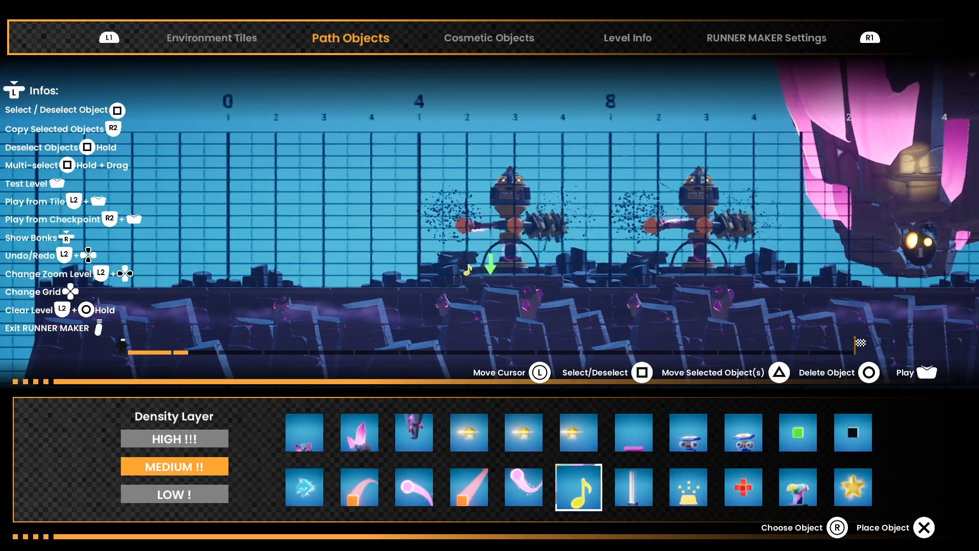
key("Right")
key("Right")
key("Return")
key("Right")
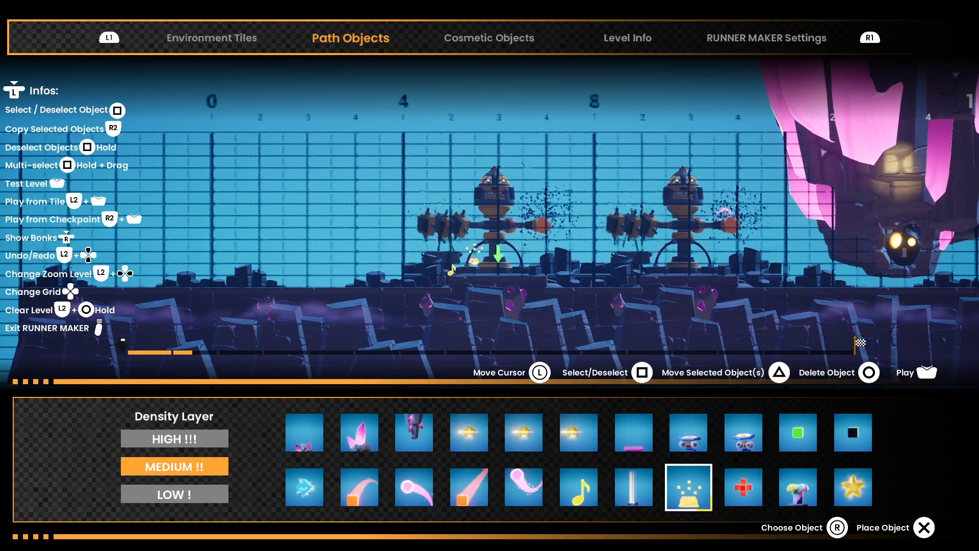
key("Return")
key("Right")
key("Return")
Step: Place the small pink crystal object on the ground at measure 0, beat 3
key("Left")
key("Left")
key("Left")
key("Left")
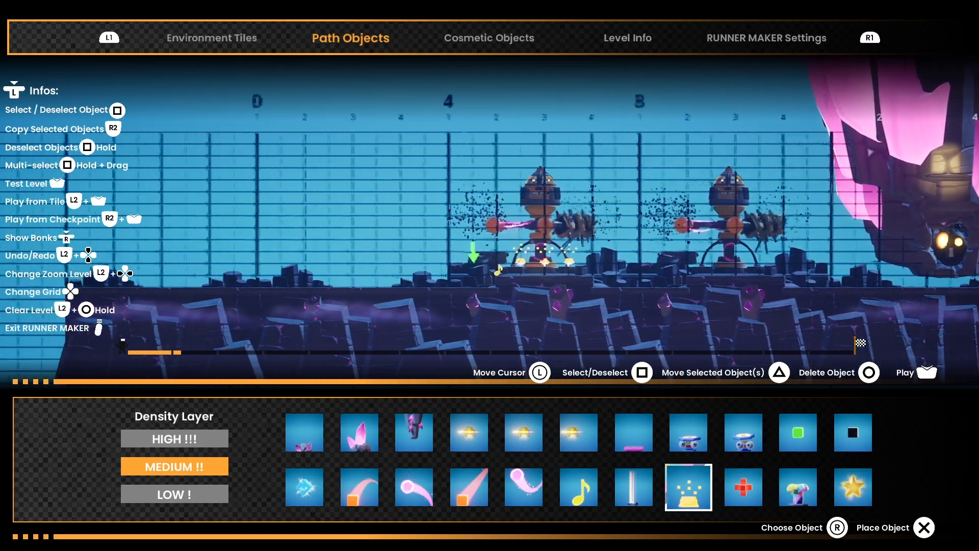
key("Left")
key("Left")
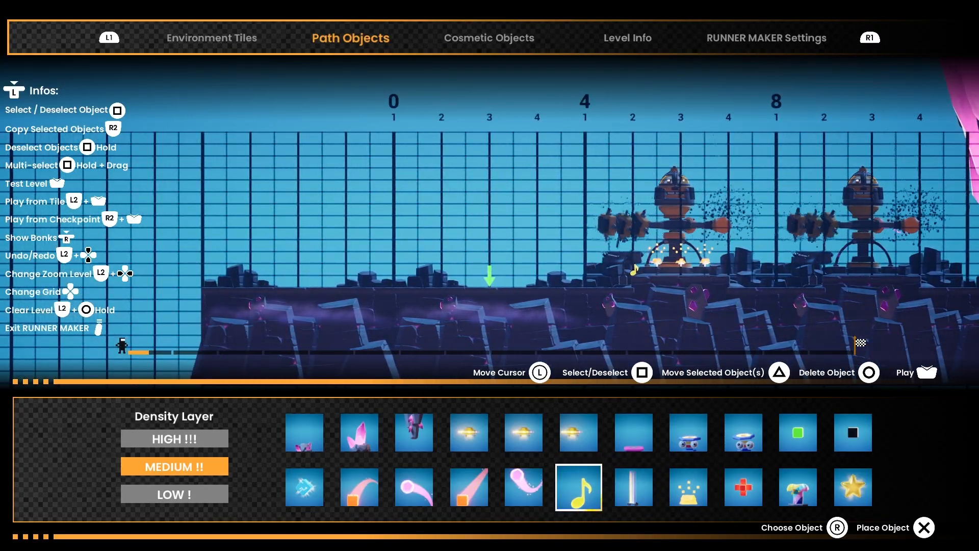
key("Up")
key("Left")
key("Left")
key("Left")
key("Left")
key("Left")
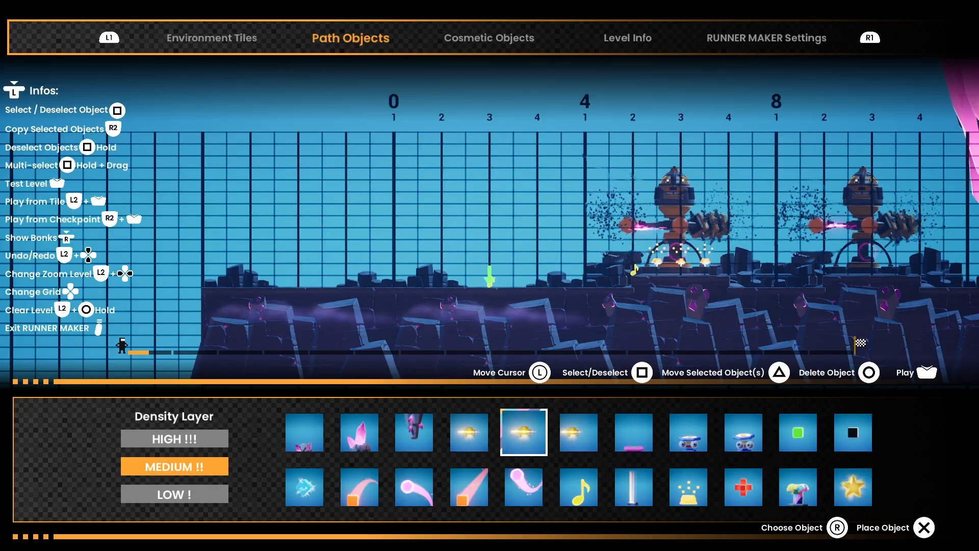
key("Return")
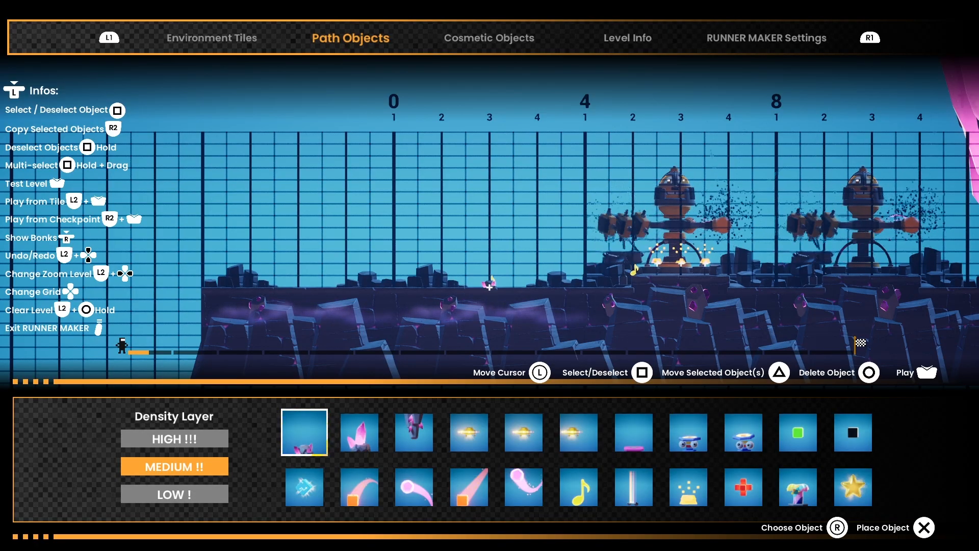
Step: Select the musical note before the first robot and clear the selection again
key("Right")
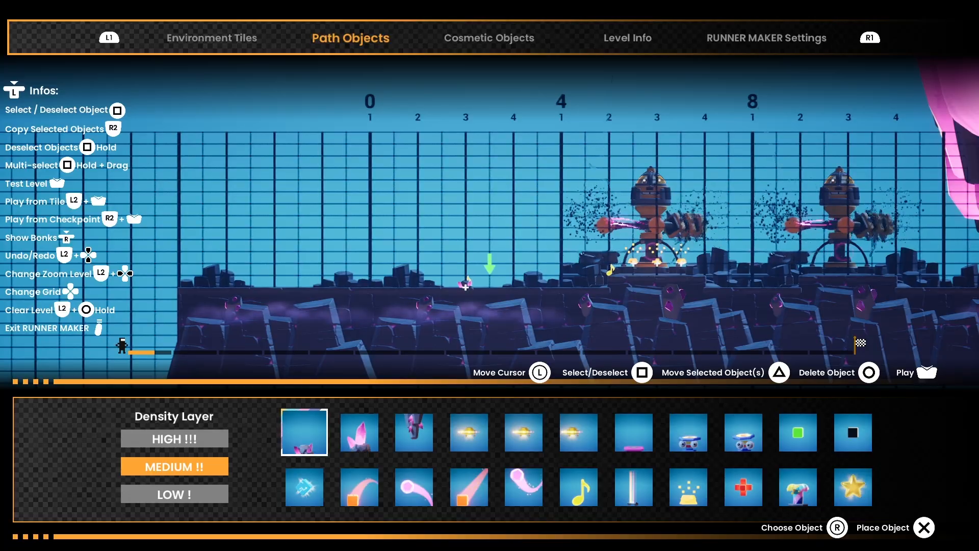
key("Right")
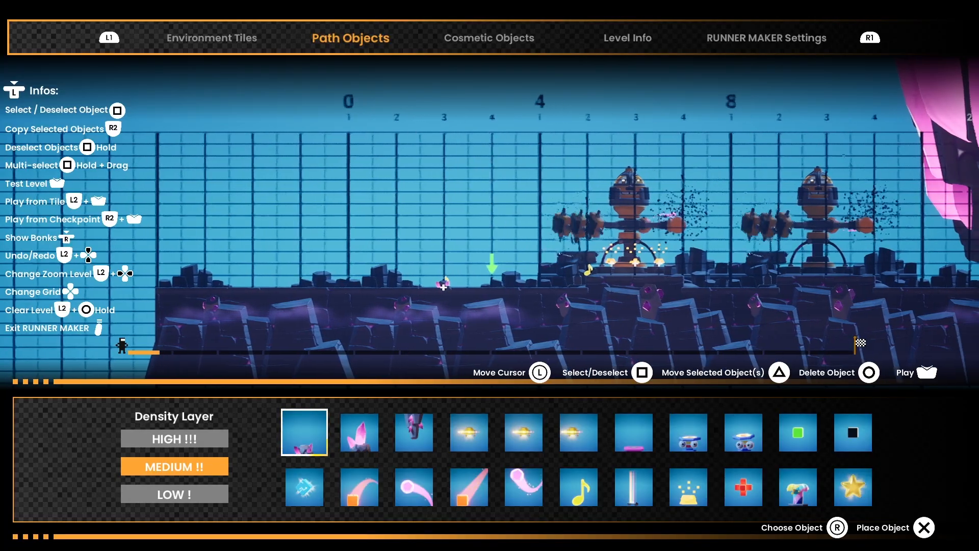
key("Right")
key("Right")
key("Right")
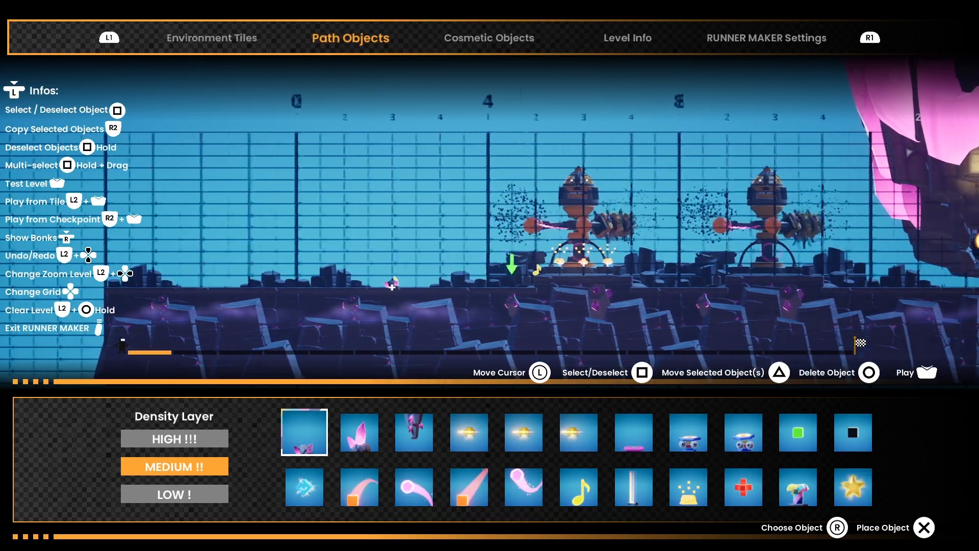
key("Right")
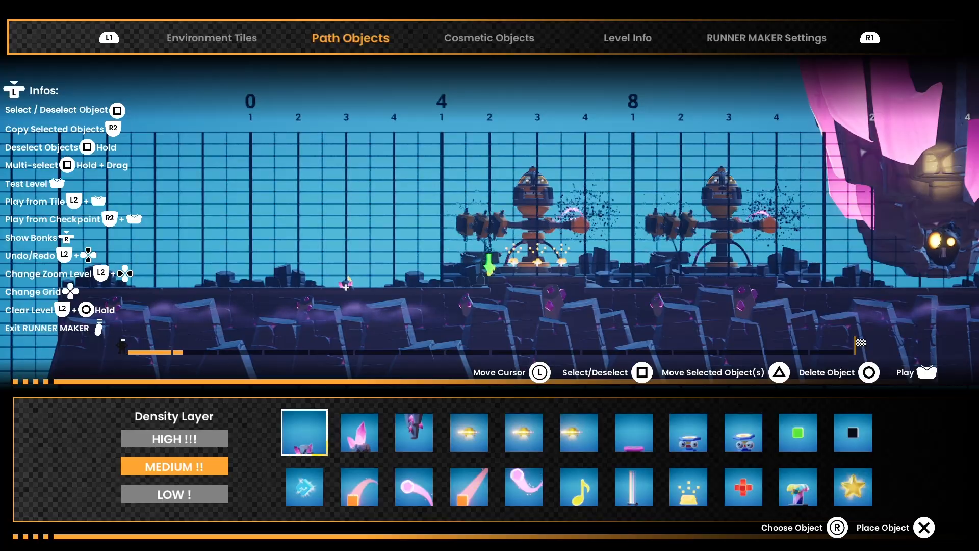
key("Left")
key("Left")
key("Left")
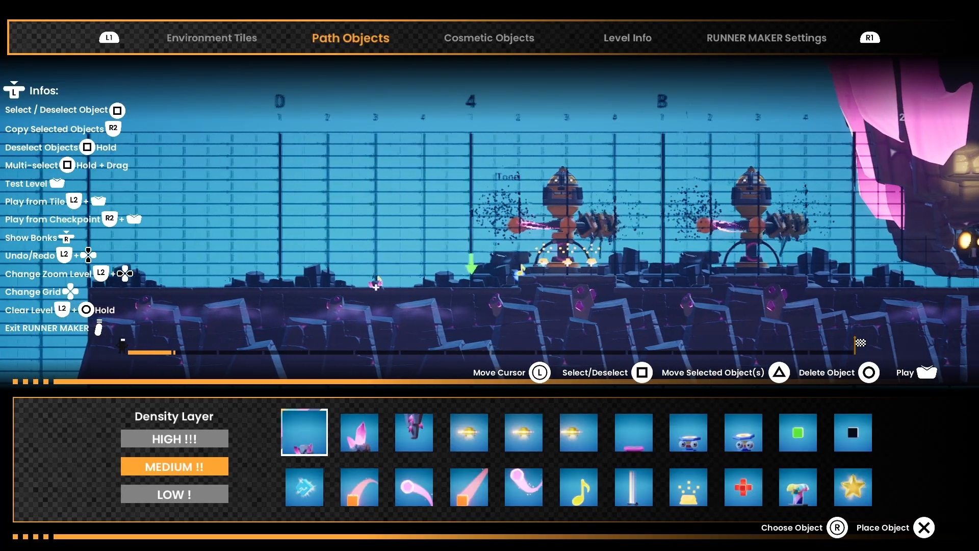
key("Left")
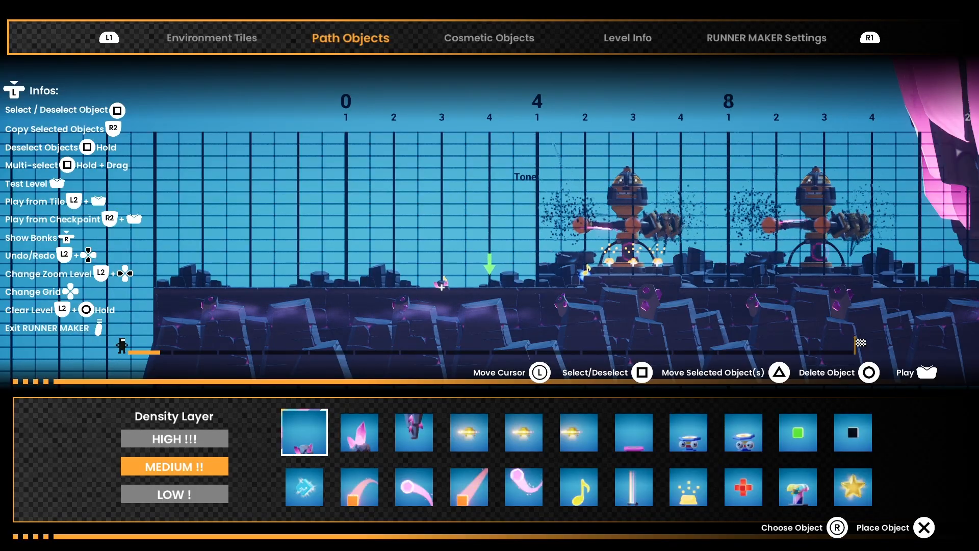
key("Left")
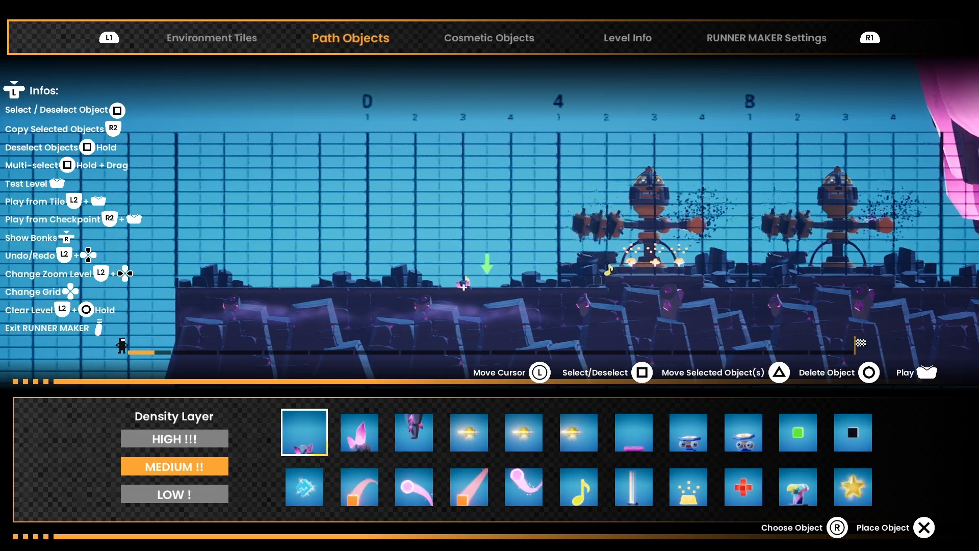
key("Left")
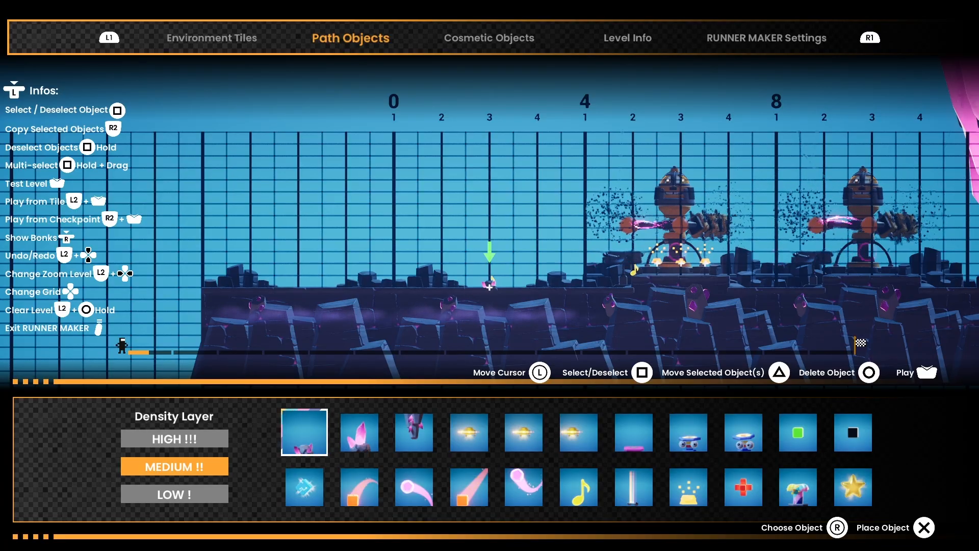
Step: Multi-select the note and three gold pieces at the first robot and place a copy at the second robot, from measure 8, beat 2
key("Right")
key("Right")
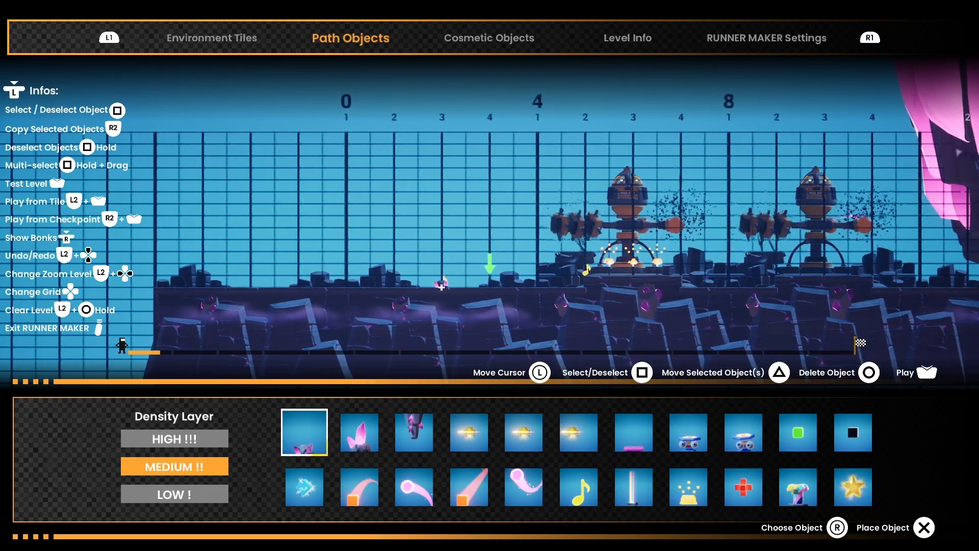
key("Right")
key("Right")
key("Right")
key("Right")
key("Right")
key("Right")
key("Right")
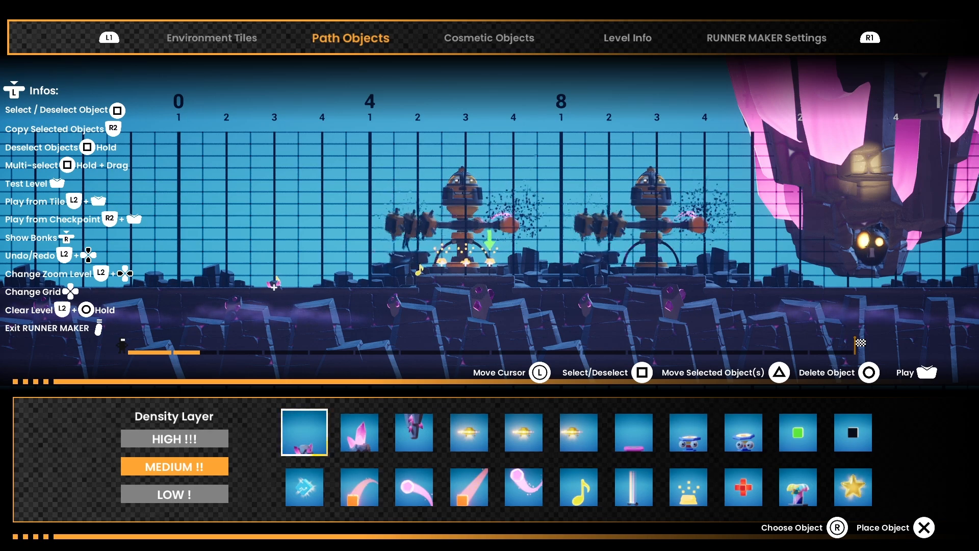
left_click_drag(490, 264, 460, 266)
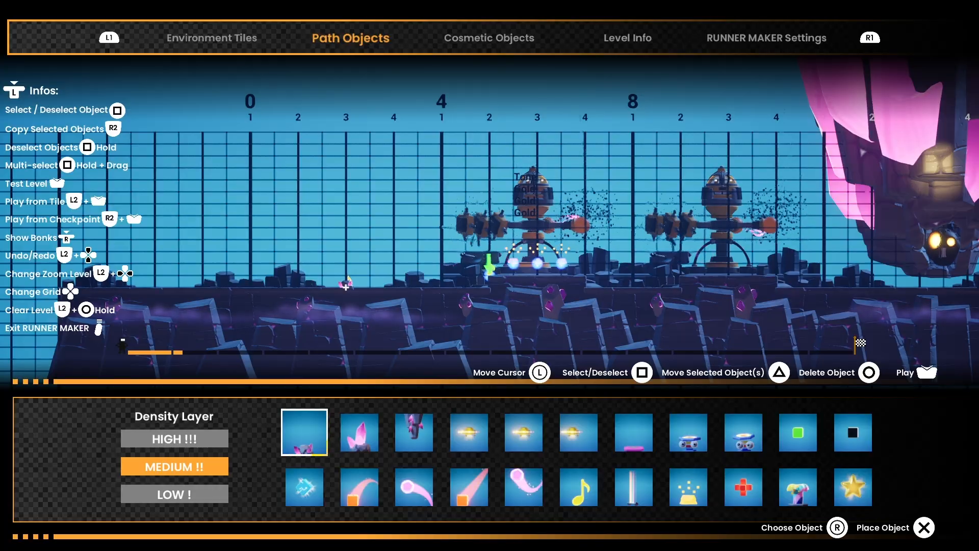
left_click_drag(489, 264, 497, 243)
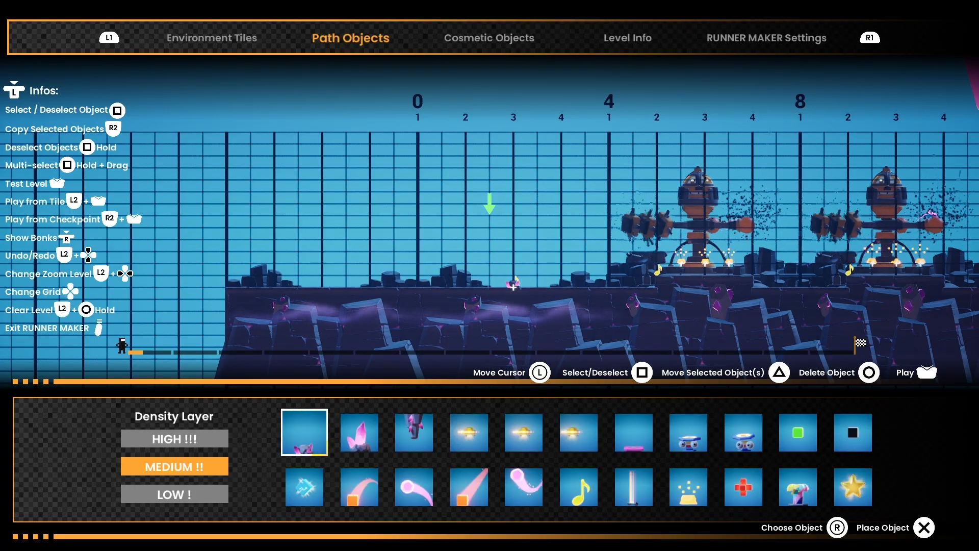
Step: Switch the density layer to High, to Low, and back to Medium
key("Left")
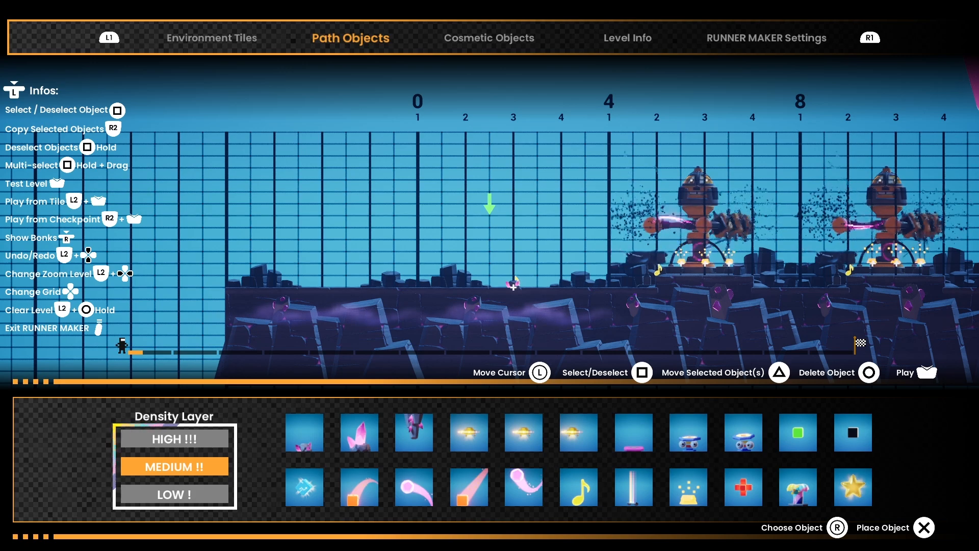
key("Up")
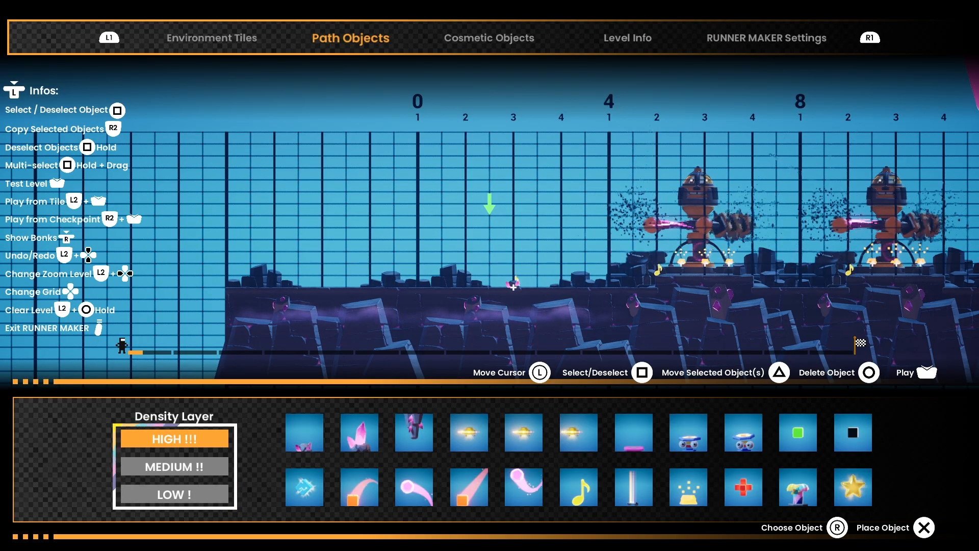
key("Down")
key("Down")
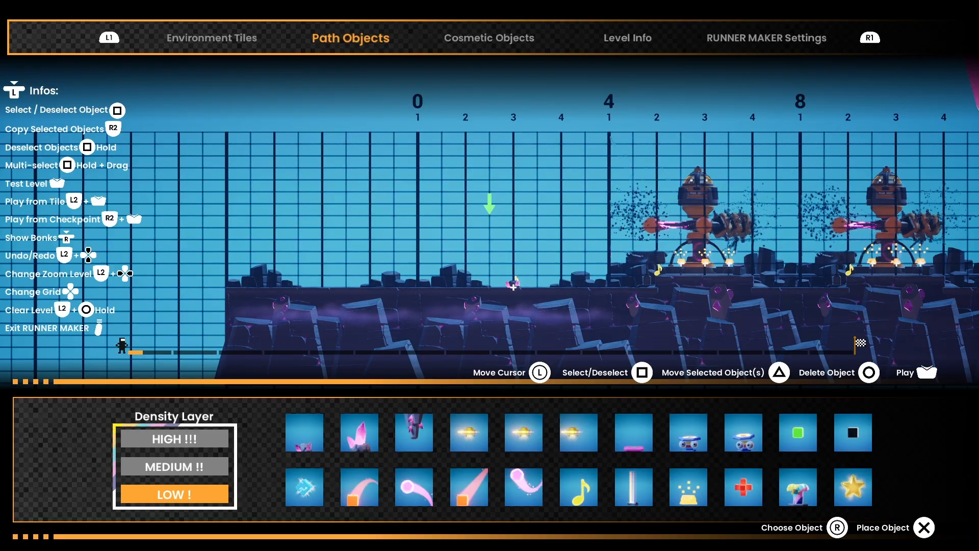
key("Right")
key("Right")
key("Right")
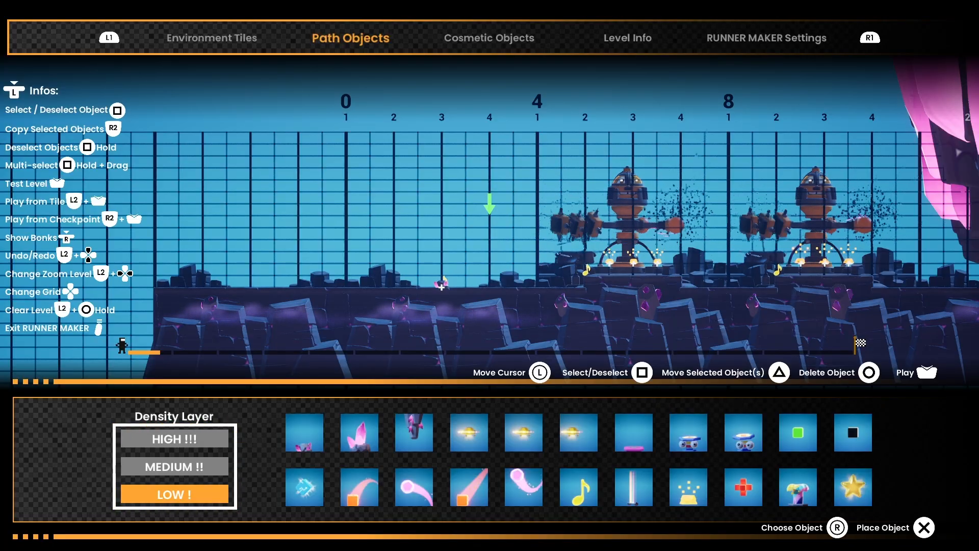
key("Return")
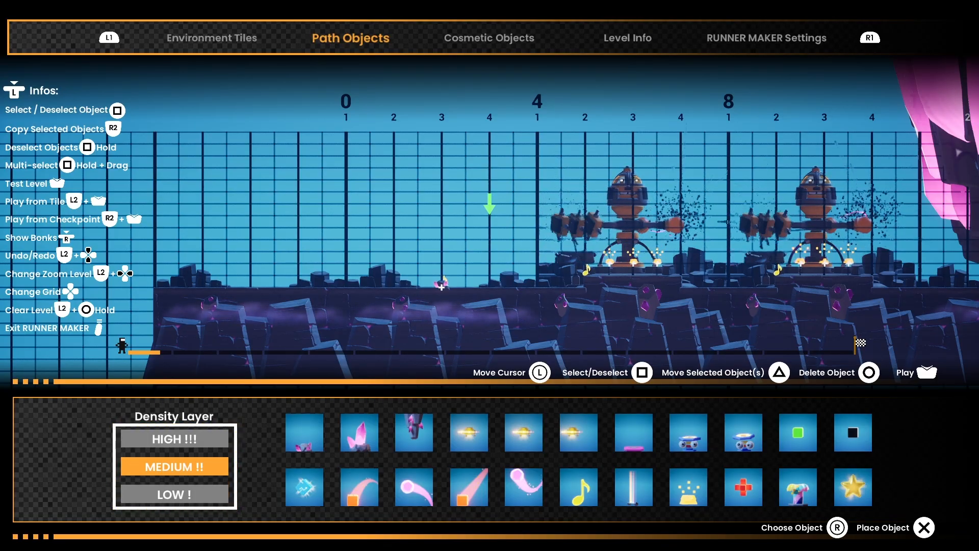
Step: Move the cursor to the open area at measure 16, beat 3, and choose the flat pink pad object
key("Right")
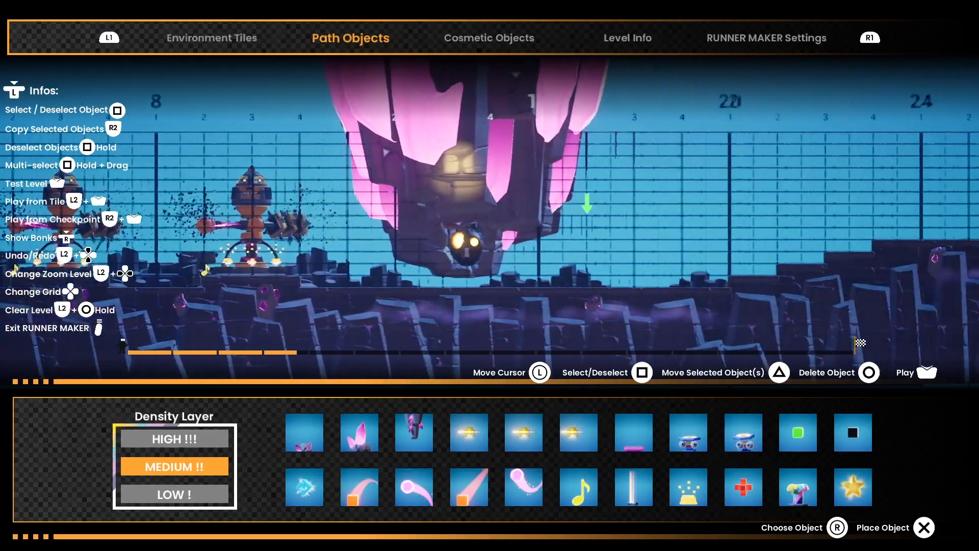
key("Right")
key("Right")
key("Right")
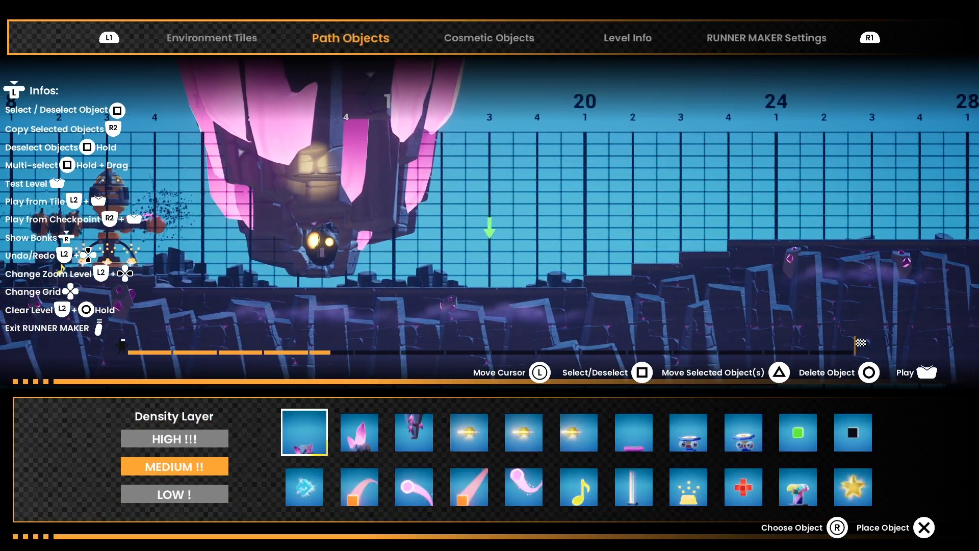
key("Right")
key("Right")
key("Right")
key("Right")
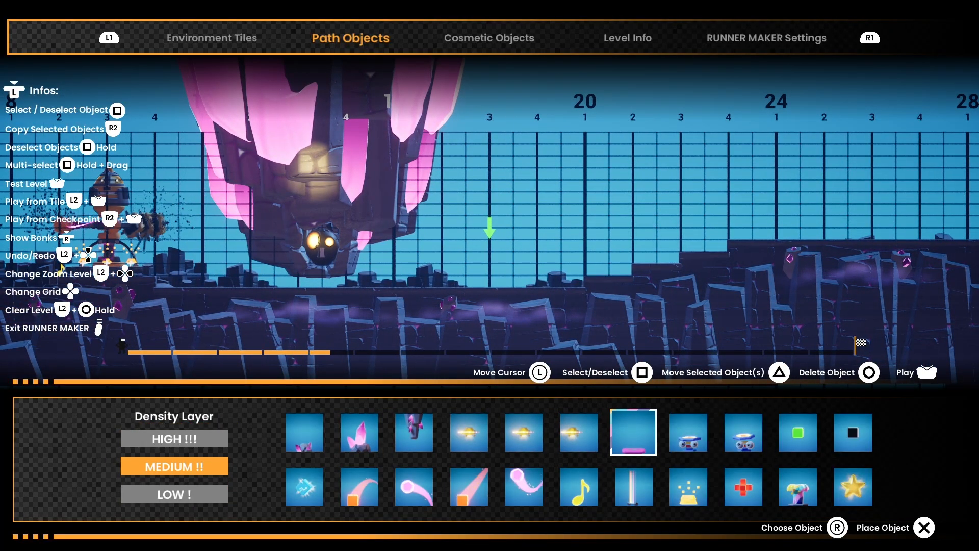
Step: Alternate the object choice between the flat pink pad and the glowing white pillar, ending on the pink pad
key("Down")
key("Up")
key("Down")
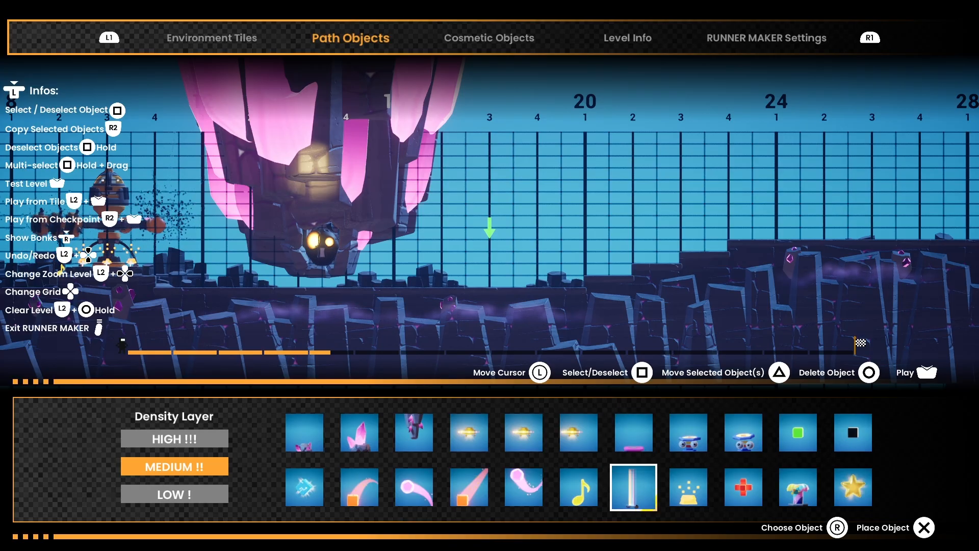
key("Up")
key("Down")
key("Up")
key("Down")
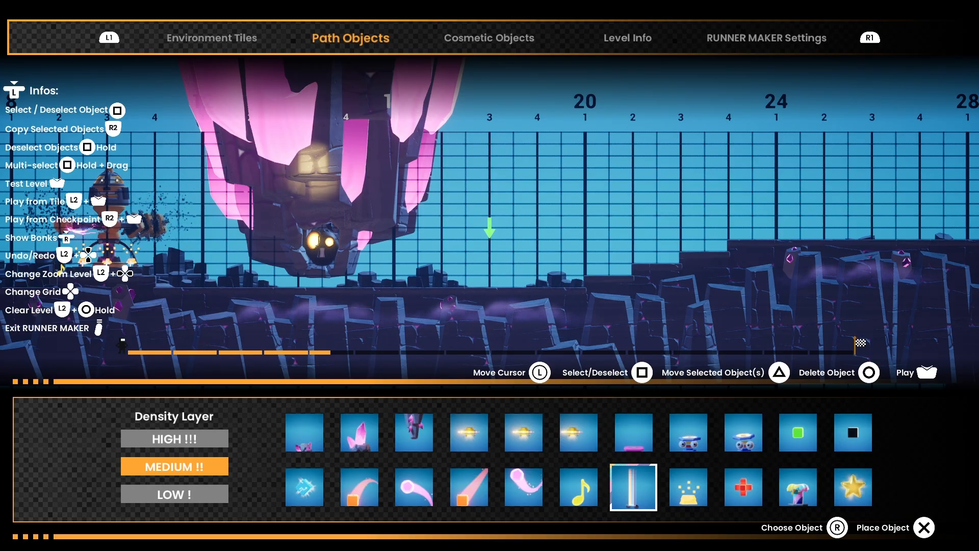
key("Up")
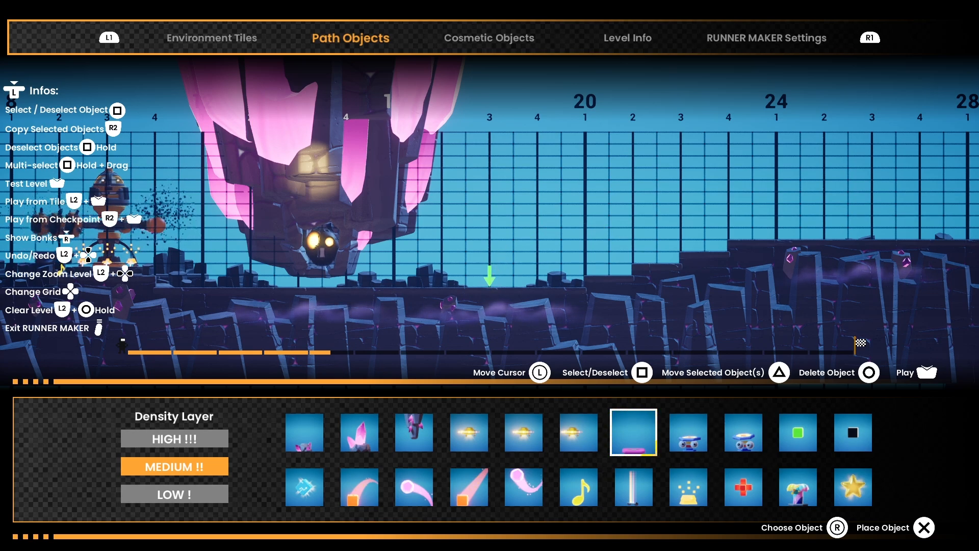
Step: Place four red cross objects in a row above the ground at half-beat spacing, starting at measure 16, beat 3
key("Right")
key("Right")
key("Down")
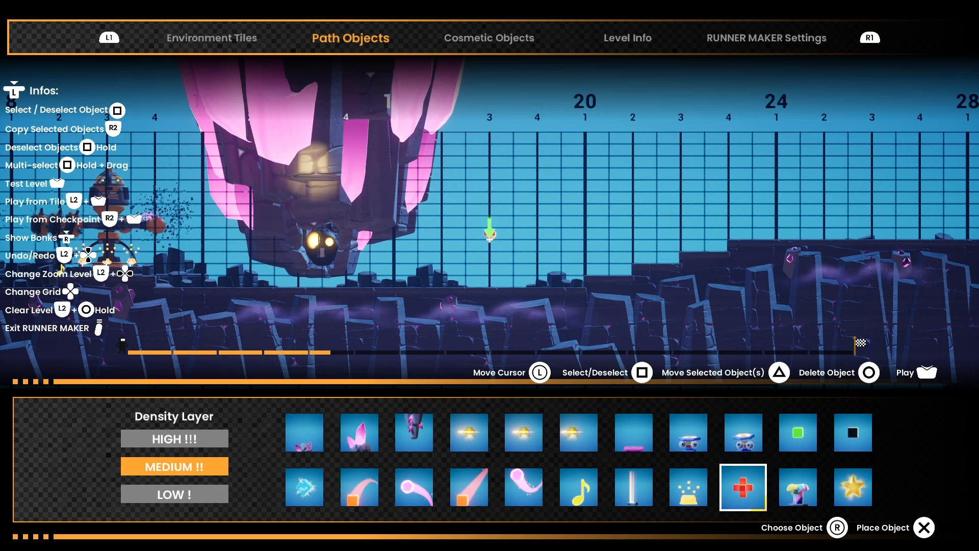
key("Right")
key("x")
key("Right")
key("x")
key("Right")
key("x")
key("Right")
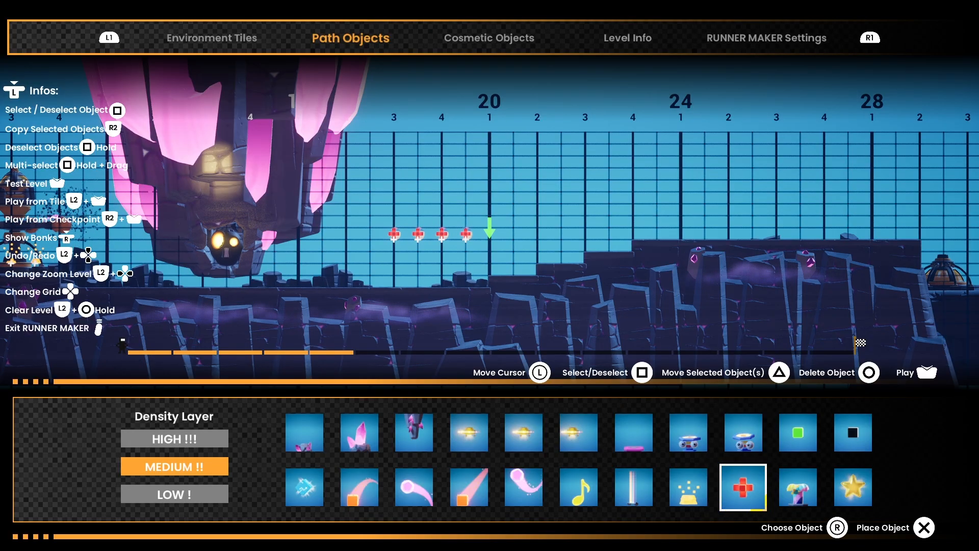
Step: Examine the end of the level up to the finish flag at measure 64, choosing the white pillar and the gold pedestal object
key("Left")
key("Left")
key("Right")
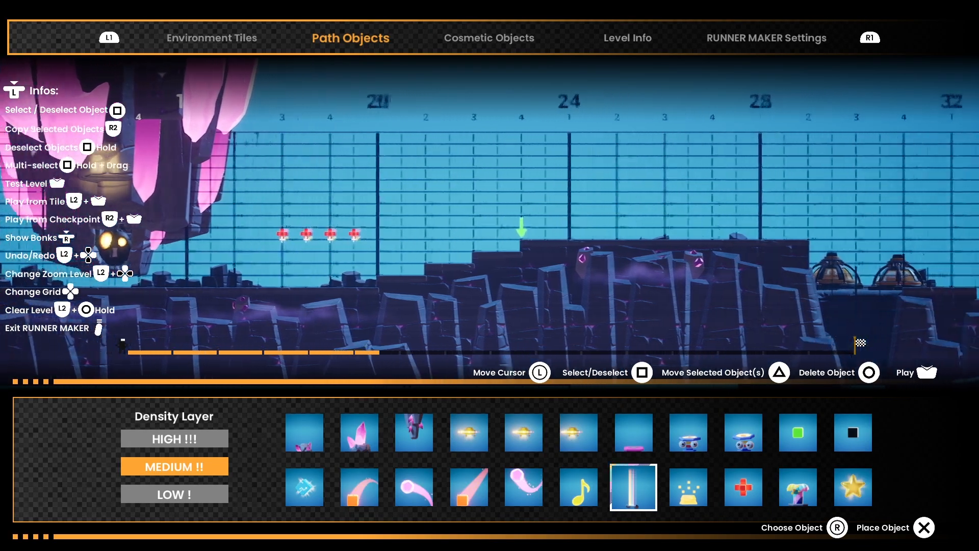
key("Right")
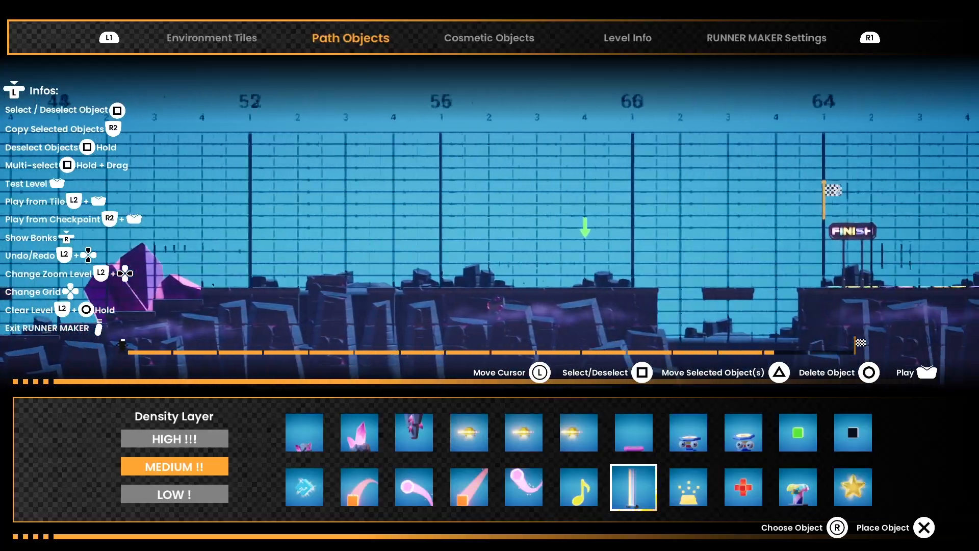
key("Left")
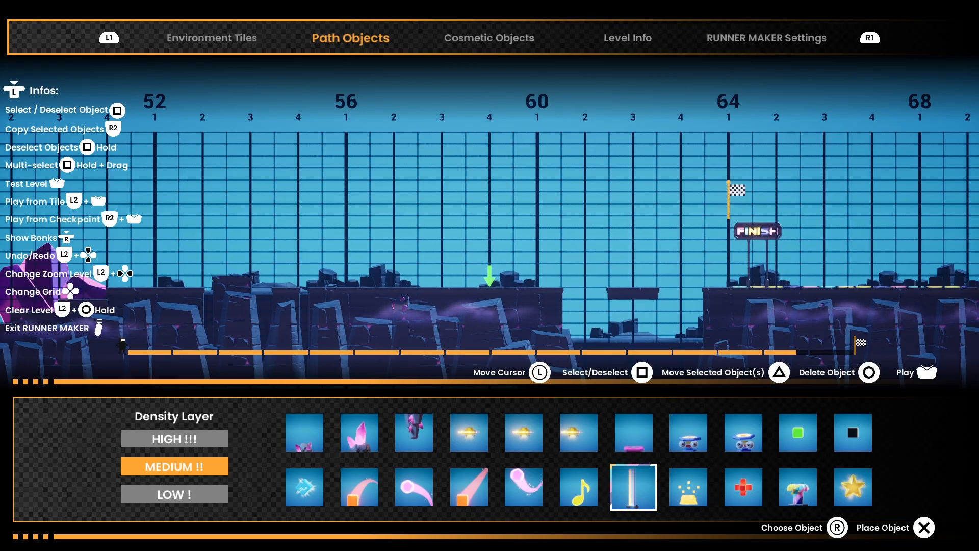
key("Right")
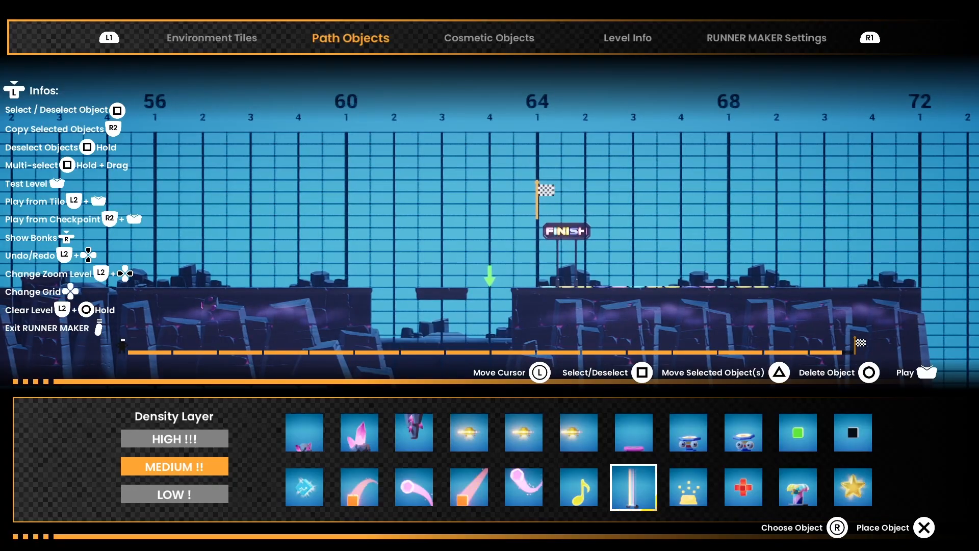
key("Up")
key("Right")
key("Down")
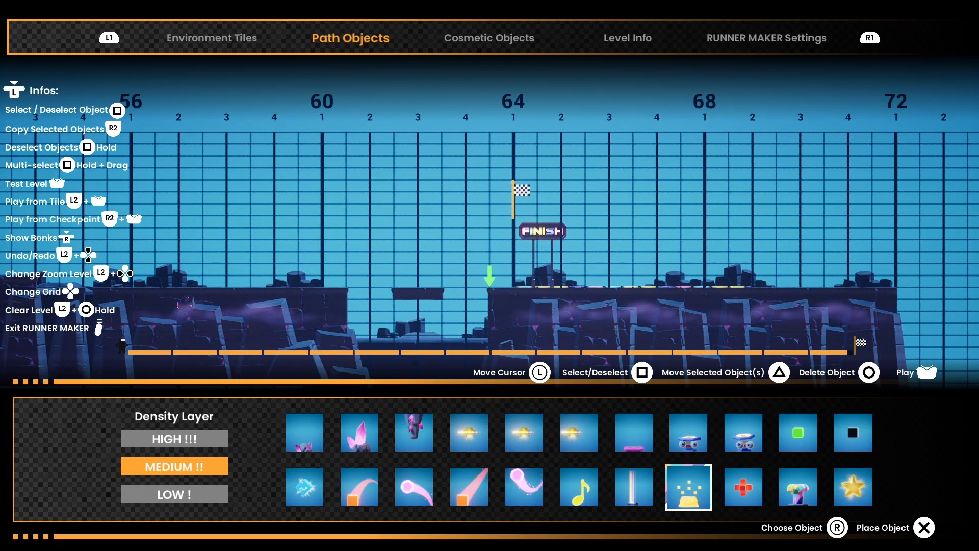
key("Up")
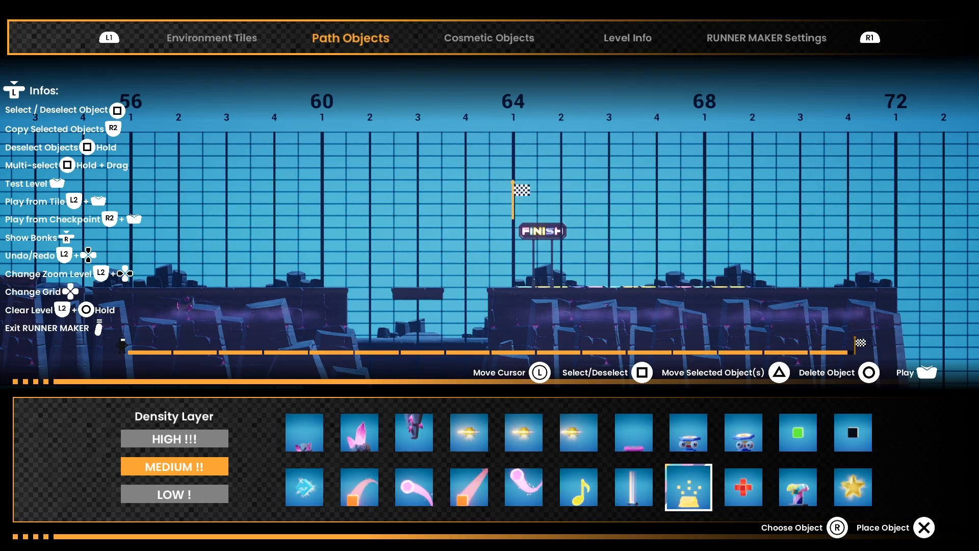
Step: Delete the four red crosses placed in a row from measure 16, beat 3
key("Left")
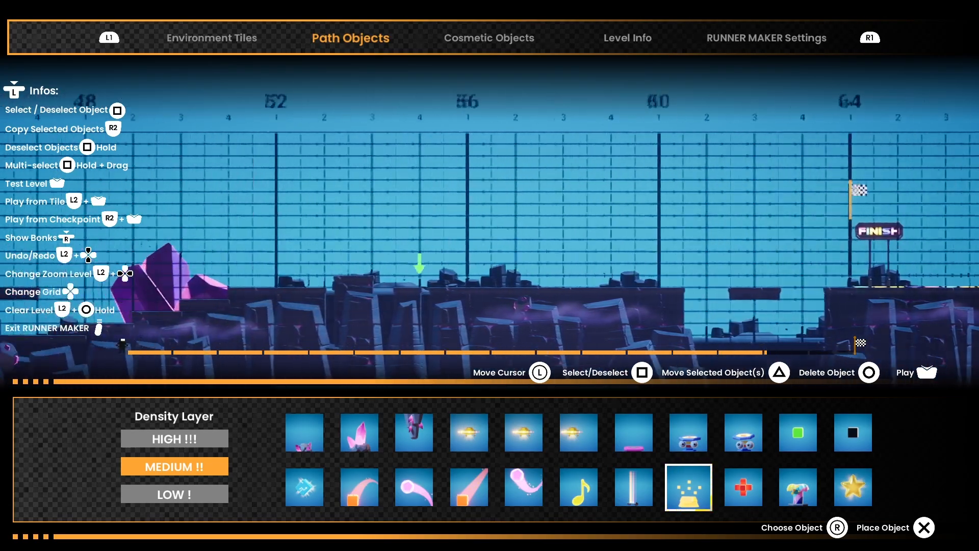
key("Left")
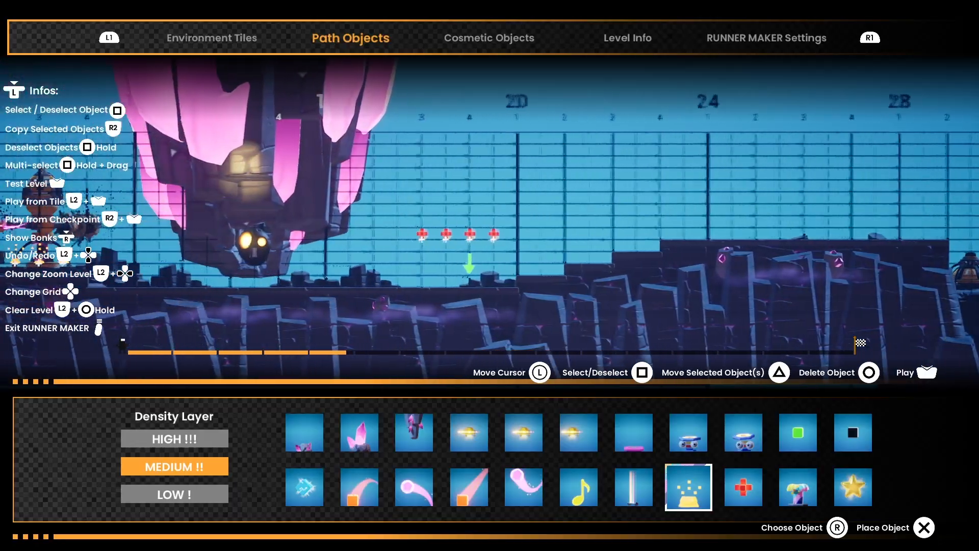
key("Right")
key("Up")
key("Up")
key("Up")
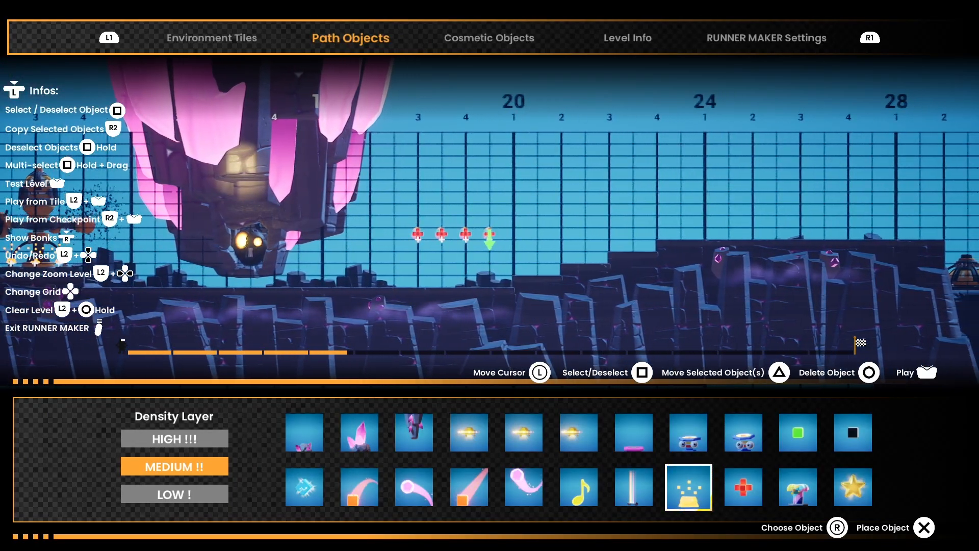
key("Left")
key("Left")
key("Left")
key("Delete")
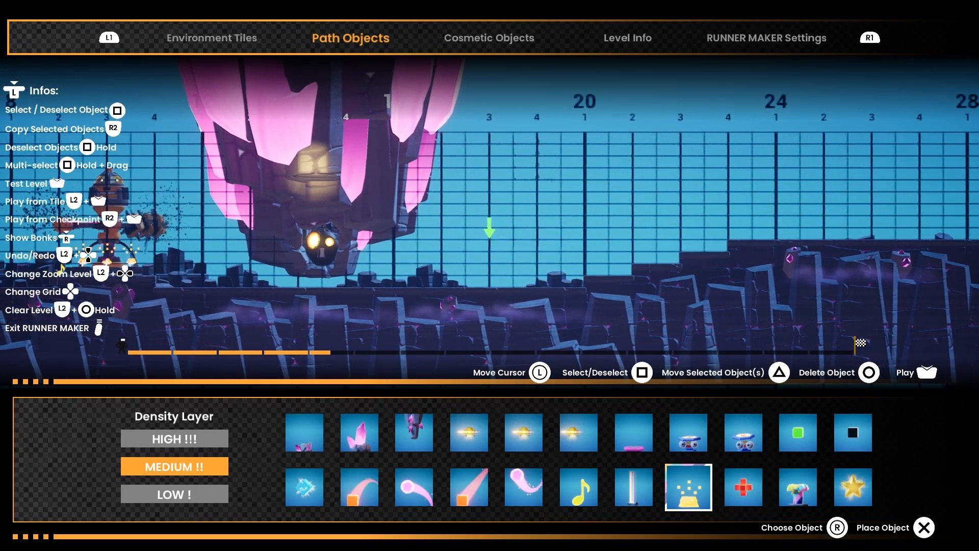
Step: Choose the red cross object and place one beside the hanging crystal creature at measure 16, beat 1
key("Left")
key("Left")
key("Left")
key("Left")
key("Left")
key("Left")
key("Left")
key("Left")
key("Left")
key("Left")
key("Right")
key("Right")
key("Right")
key("Right")
key("Right")
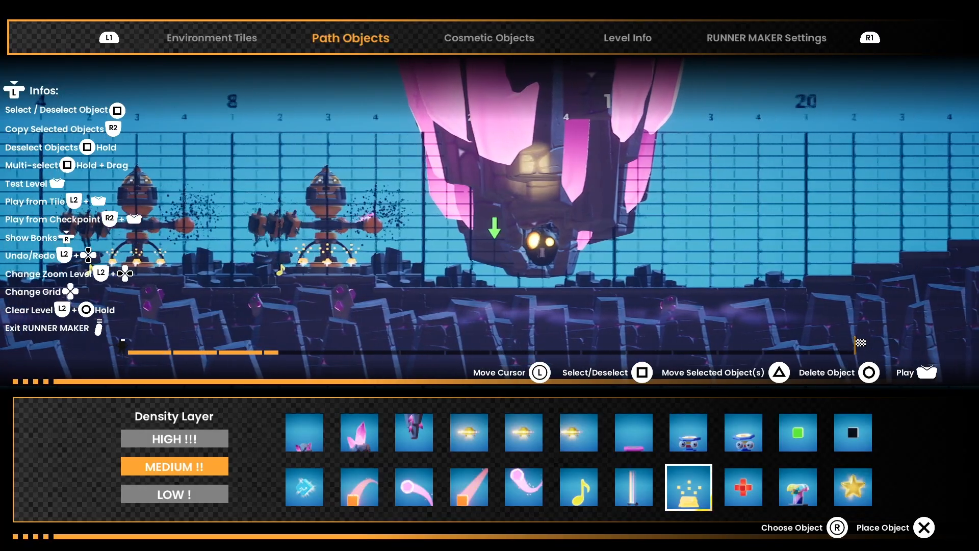
key("Right")
key("Down")
key("Down")
key("Right")
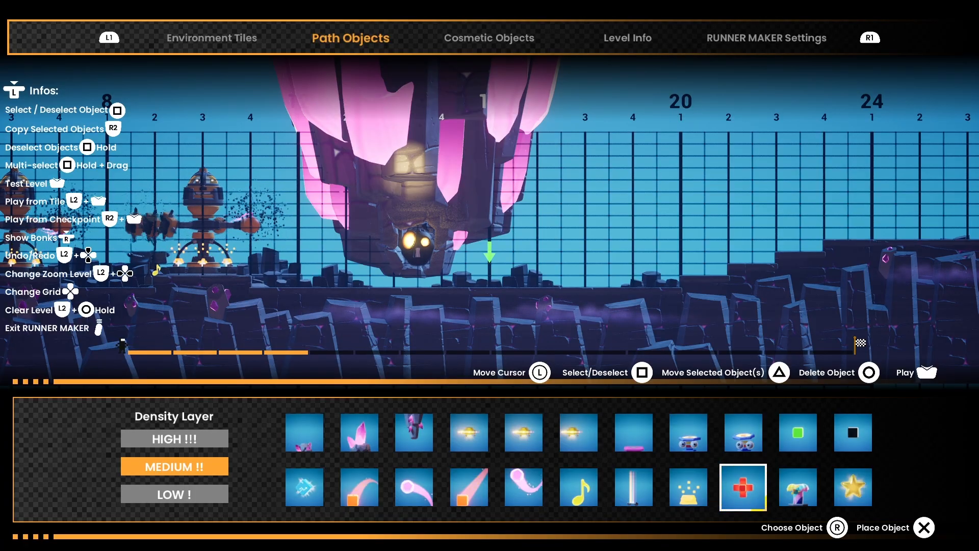
Step: Place a red cross just above the ground after the two domes, at measure 32, beat 1
key("Right")
key("Right")
key("Right")
key("Right")
key("Right")
key("Right")
key("Right")
key("Right")
key("Right")
key("Right")
key("Right")
key("Right")
key("Right")
key("Right")
key("Right")
key("Right")
key("Right")
key("Right")
key("Right")
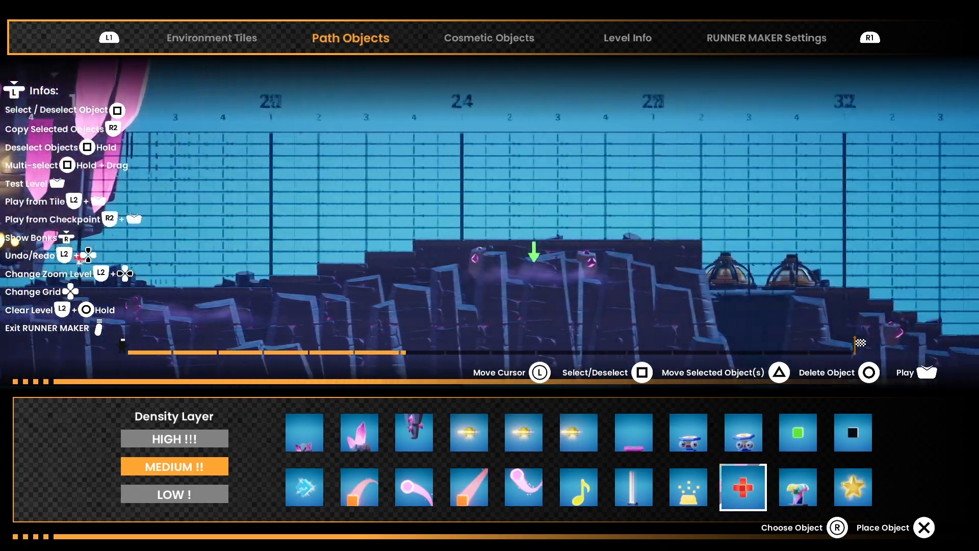
key("Up")
key("Right")
key("Right")
key("Right")
key("Right")
key("Right")
key("Right")
key("Right")
key("Right")
key("Right")
key("Right")
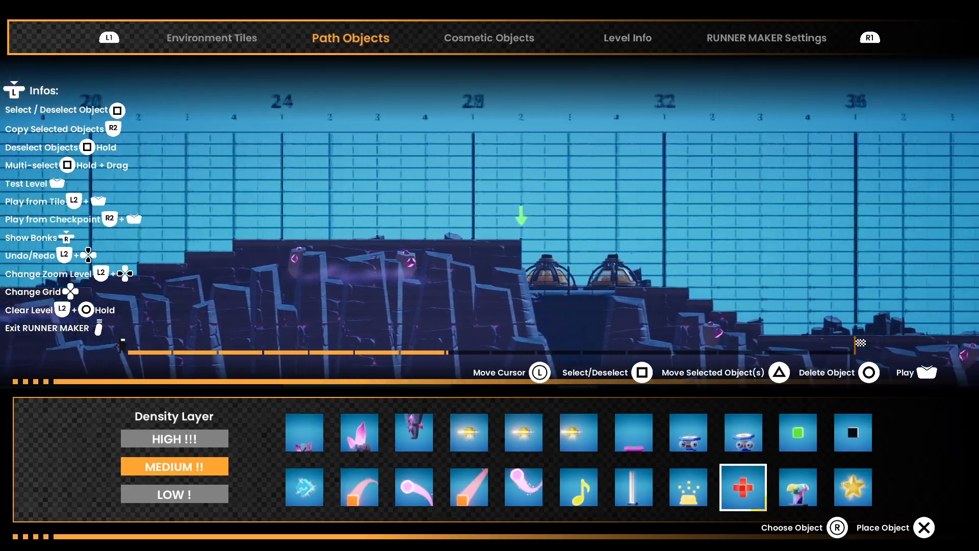
key("Right")
key("Right")
key("Down")
key("Down")
key("Down")
key("Down")
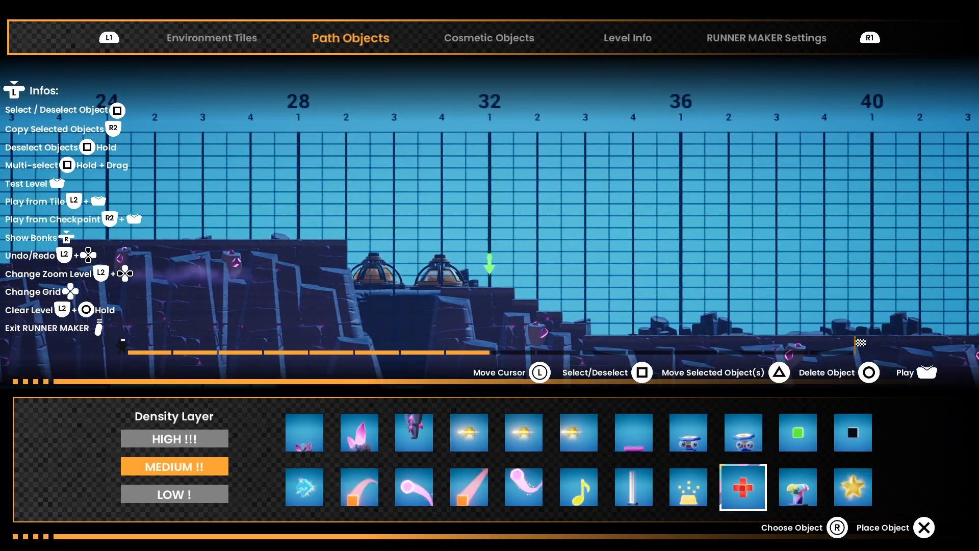
key("Return")
Step: Place another red cross just above the ground at the start of the first floating platform, at measure 44, beat 1
key("Right")
key("Right")
key("Right")
key("Right")
key("Right")
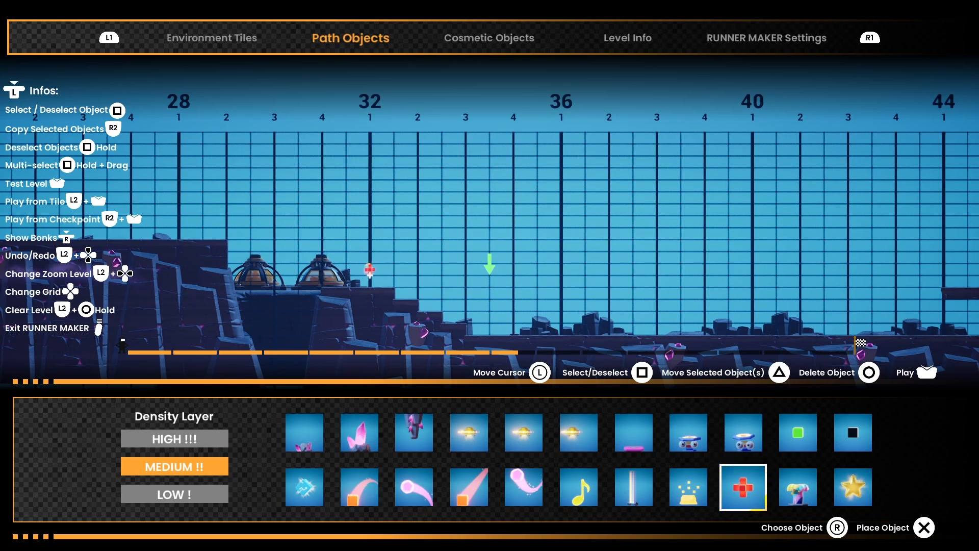
key("Right")
key("Right")
key("Right")
key("Right")
key("Right")
key("Right")
key("Right")
key("Right")
key("Right")
key("Right")
key("Right")
key("Right")
key("Right")
key("Right")
key("Right")
key("Right")
key("Right")
key("Right")
key("Right")
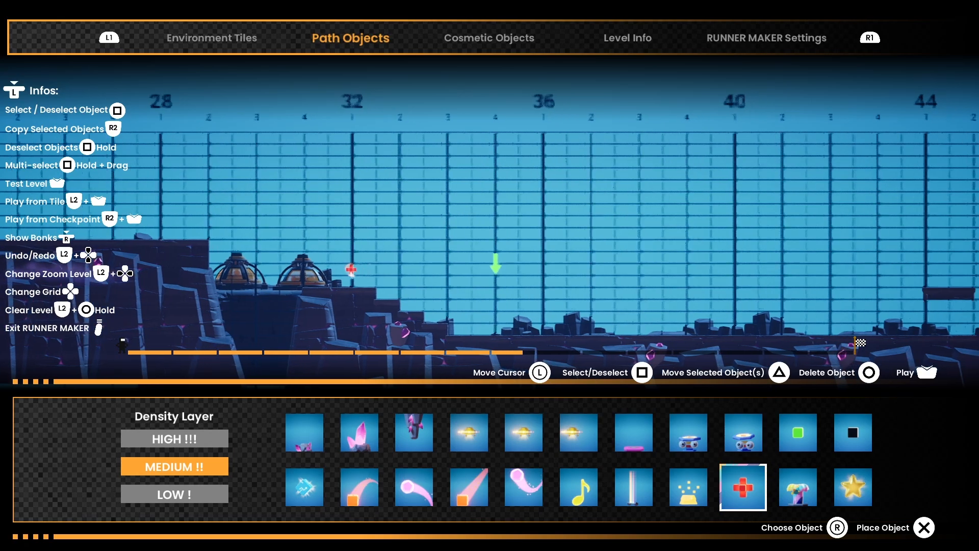
key("Down")
key("Down")
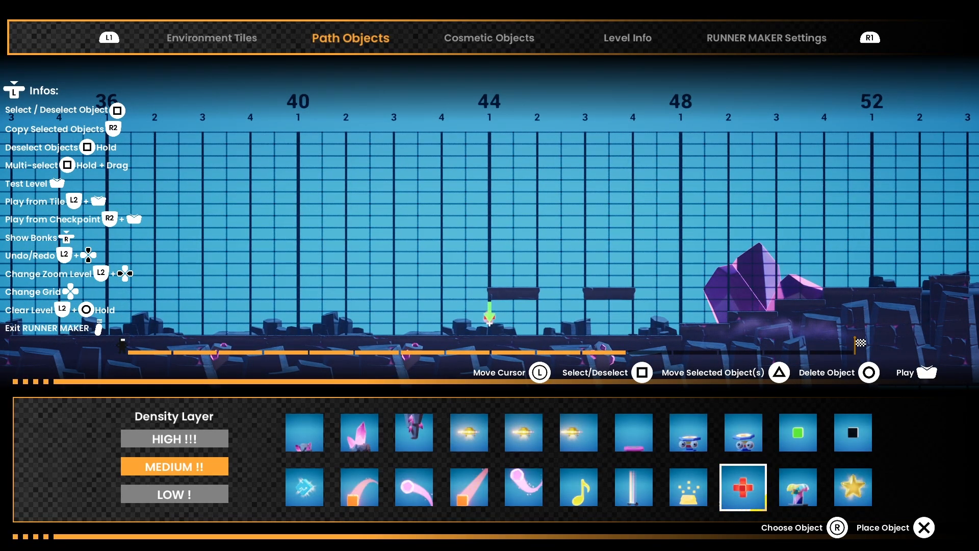
Step: Choose the glowing white pillar object and bring the cursor back to the top of the plateau at measure 24, beat 1
key("Left")
key("Left")
key("Left")
key("Left")
key("Left")
key("Left")
key("Left")
key("Left")
key("Left")
key("Left")
key("Left")
key("Left")
key("Left")
key("Left")
key("Left")
key("Left")
key("Left")
key("Left")
key("Left")
key("Left")
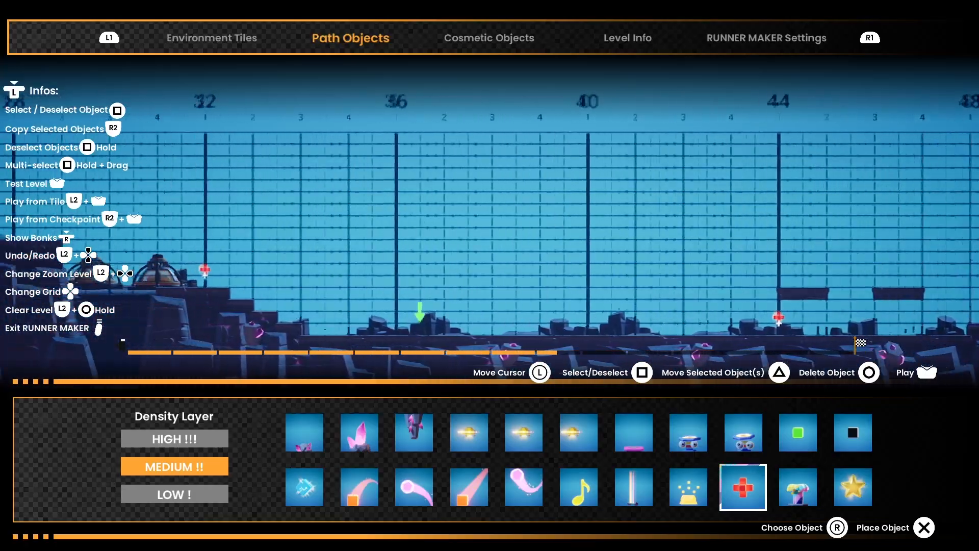
key("Left")
key("Left")
key("Left")
key("Left")
key("Left")
key("Left")
key("Left")
key("Left")
key("Left")
key("Left")
key("Left")
key("Left")
key("Left")
key("Left")
key("Left")
key("Left")
key("Left")
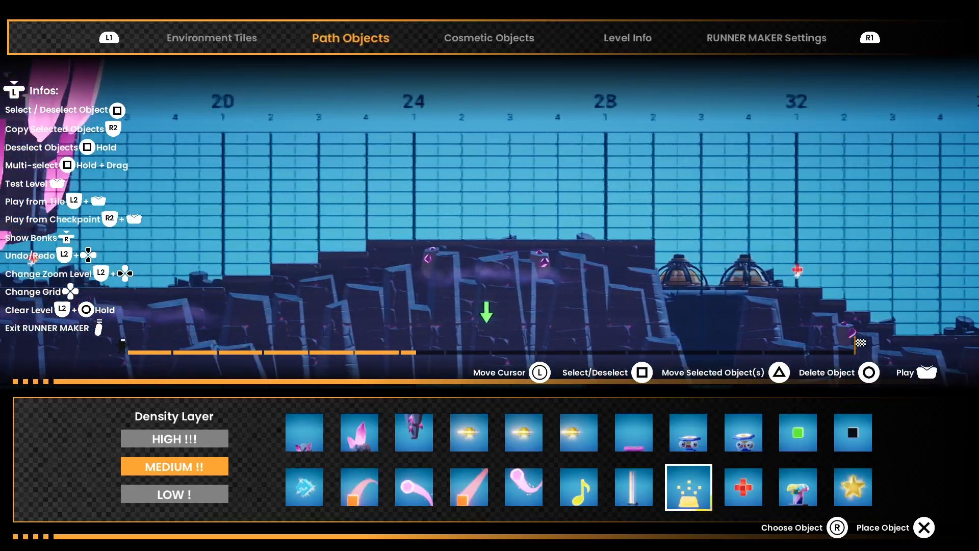
key("Up")
key("Up")
key("Up")
key("Up")
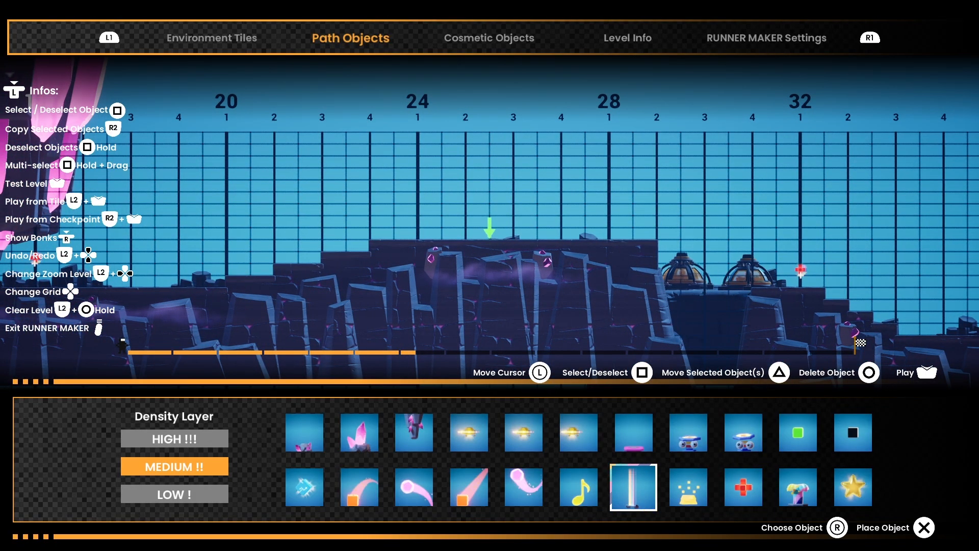
key("Left")
key("Left")
key("Left")
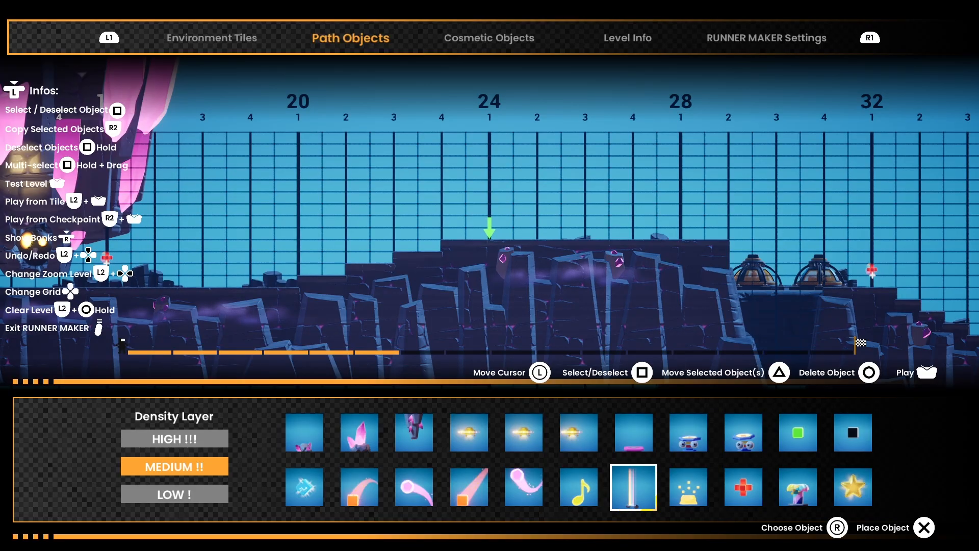
Step: Place the white pillar checkpoint on the ground just after the first red cross, at measure 16, beat 2
key("Left")
key("Left")
key("Left")
key("Left")
key("Left")
key("Left")
key("Left")
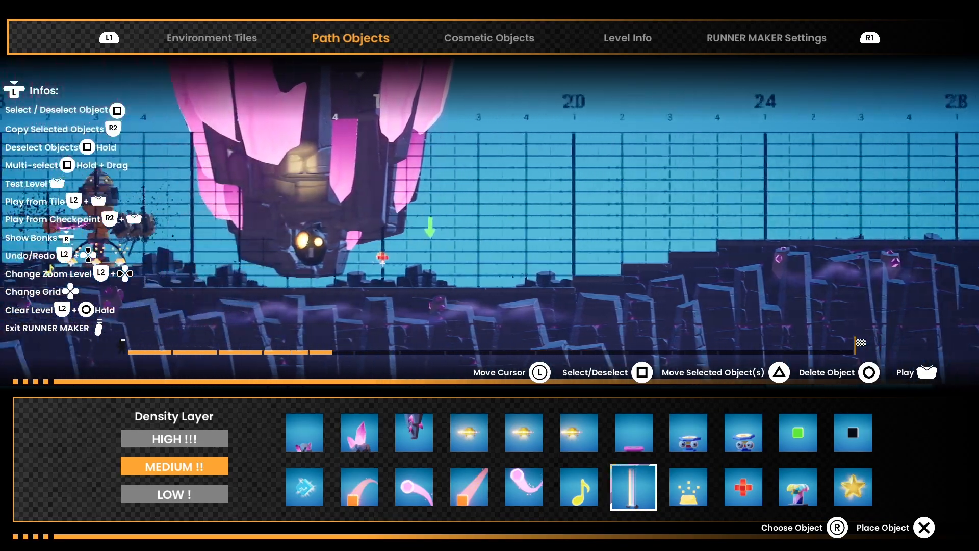
key("Down")
key("Down")
key("Down")
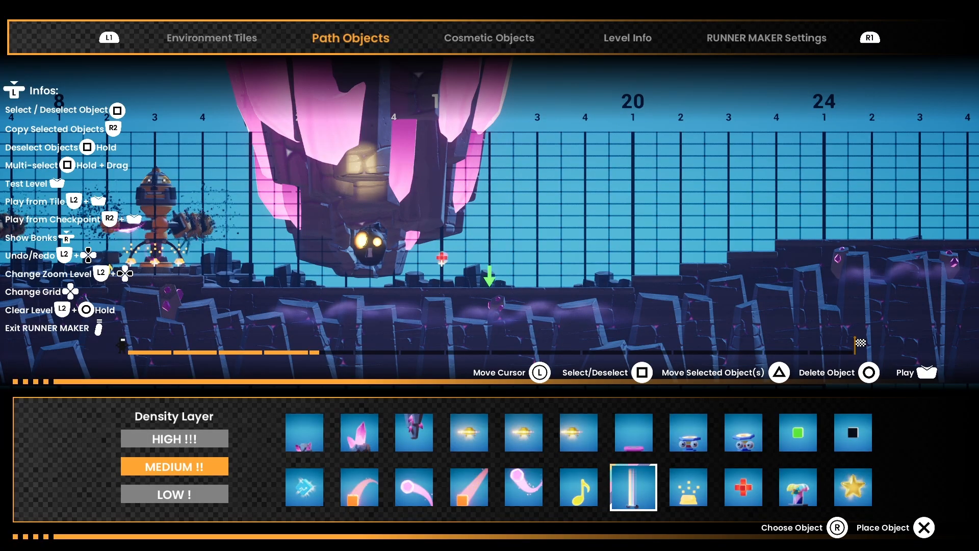
Step: Choose the sparkling gold bar and place one on top of the plateau at measure 24, beat 1
key("Right")
key("Right")
key("Right")
key("Right")
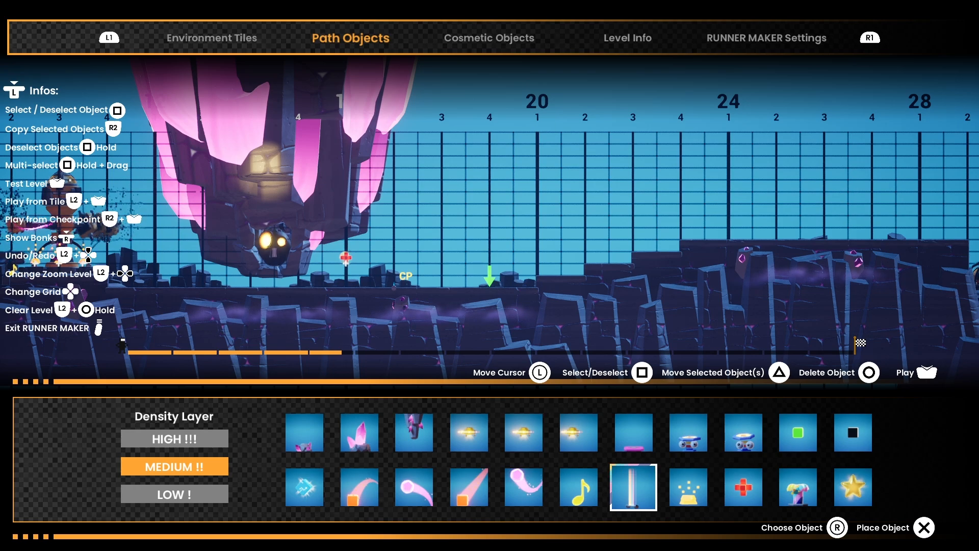
key("Right")
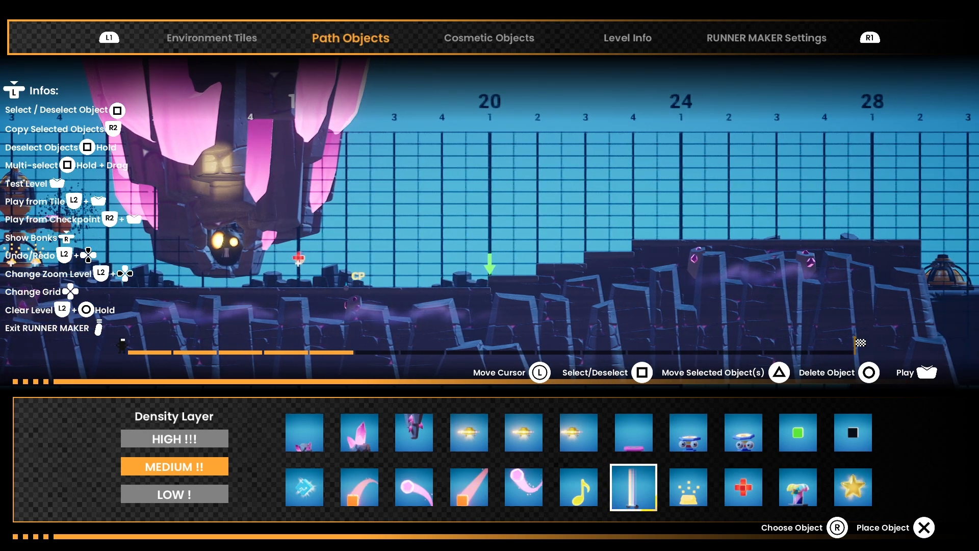
key("Right")
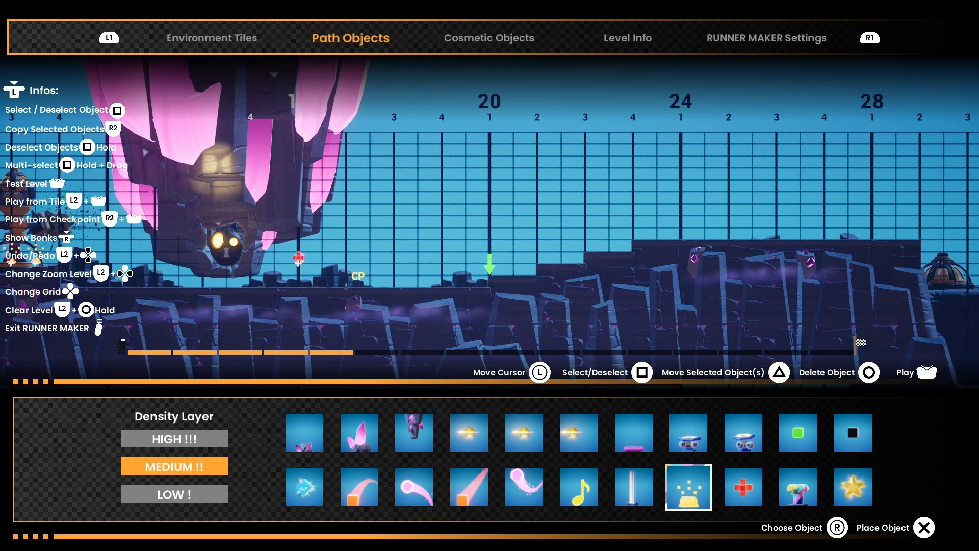
key("Right")
key("Right")
key("Right")
key("Right")
key("Right")
key("Right")
key("Right")
key("Right")
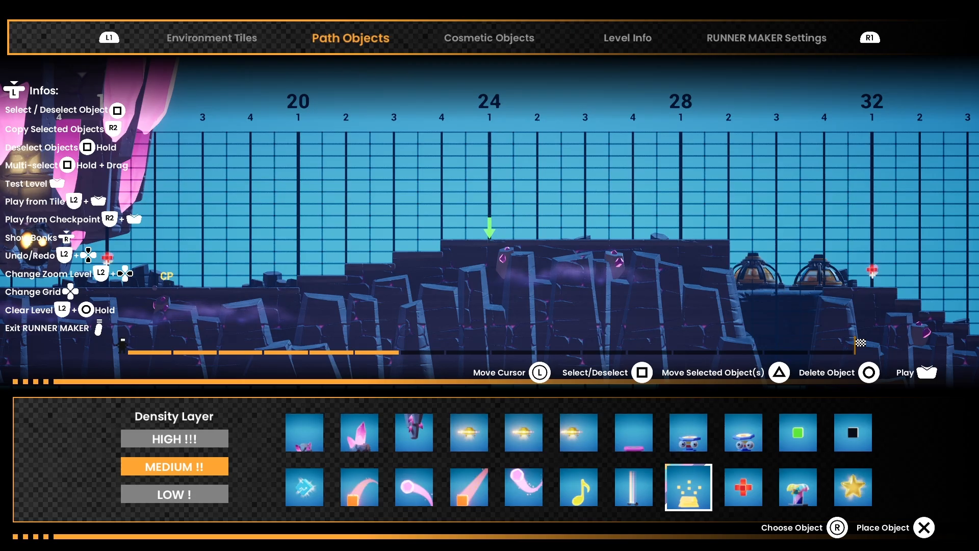
key("Return")
Step: Place two more gold bars at measure 24, one on the ground at beat 2 and one raised above beat 3
key("Right")
key("Right")
key("Return")
key("Right")
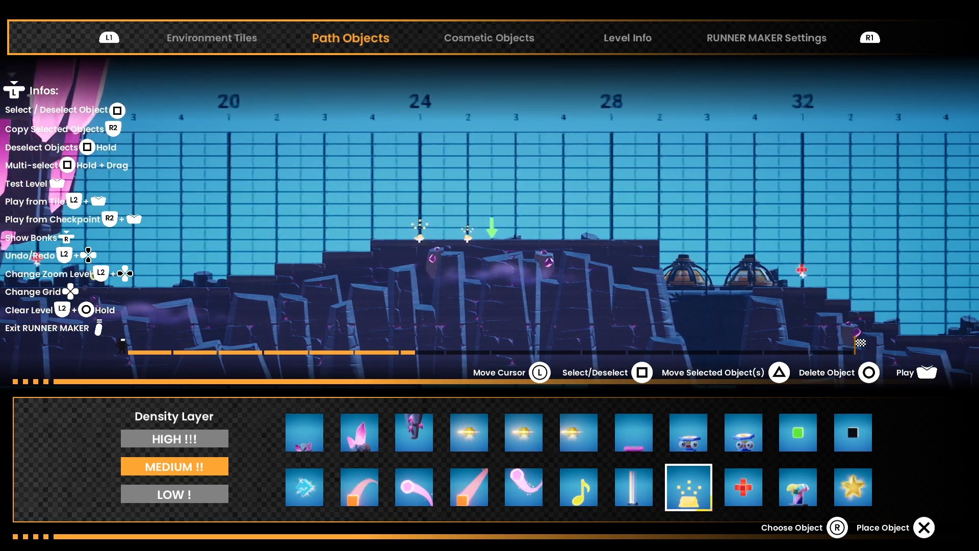
key("Return")
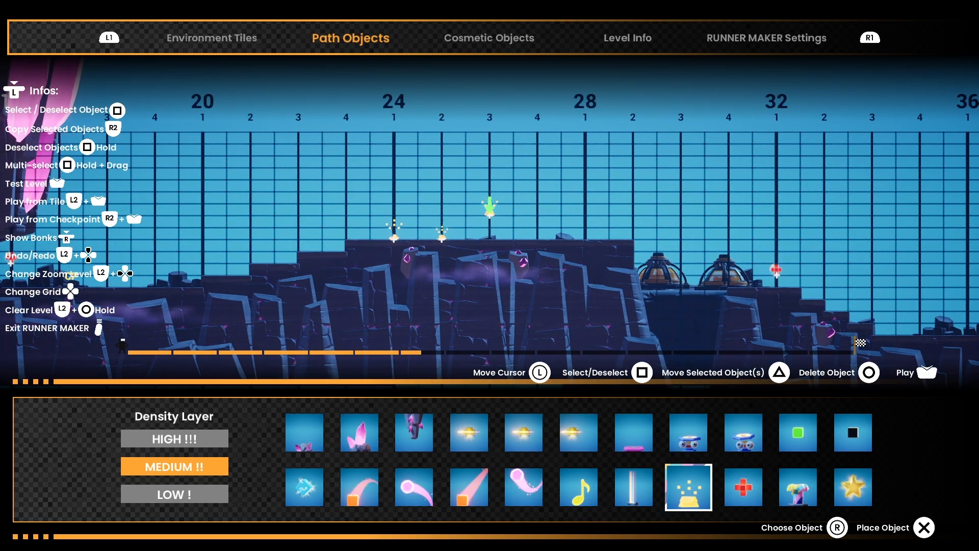
Step: Place another gold bar in the air above the pit with the domes, at measure 28, beat 3
key("Left")
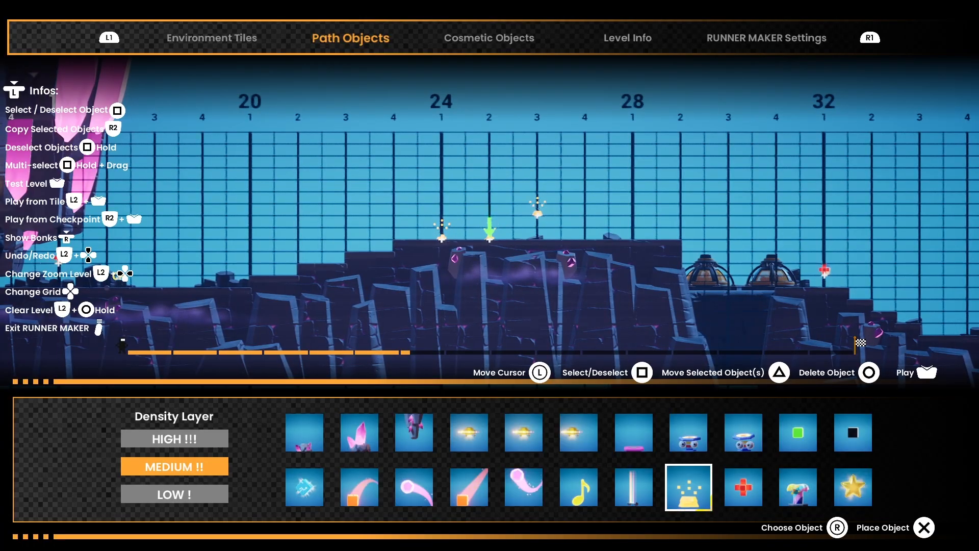
key("Right")
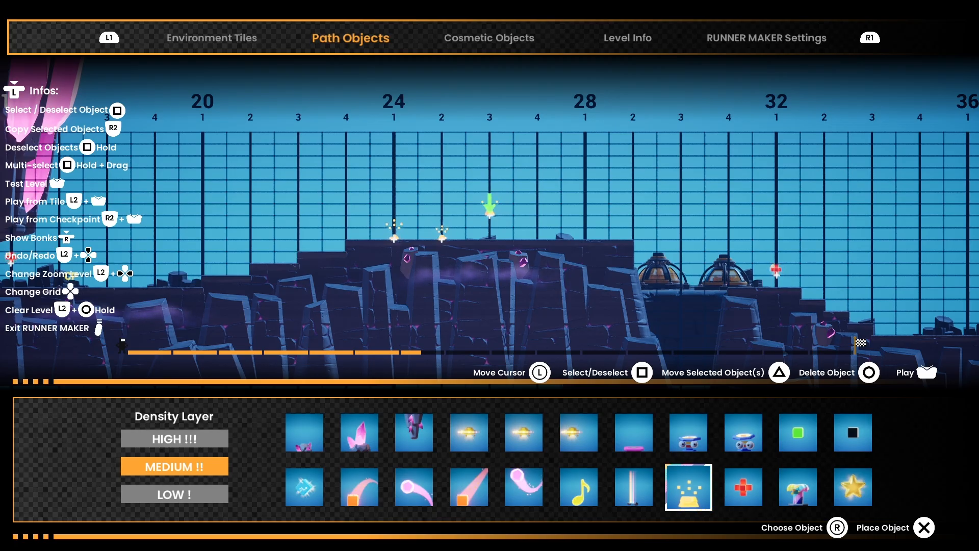
key("Right")
key("Right")
key("Right")
key("Right")
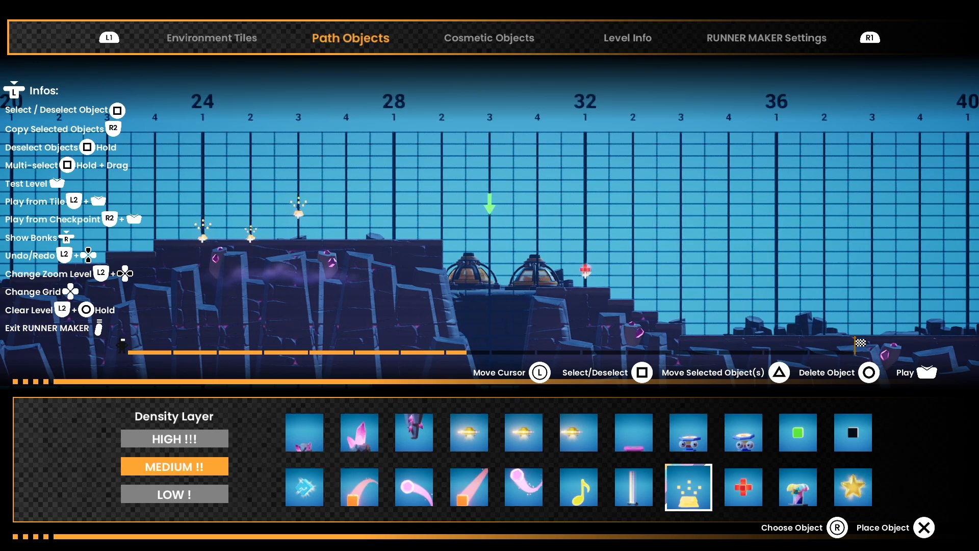
key("x")
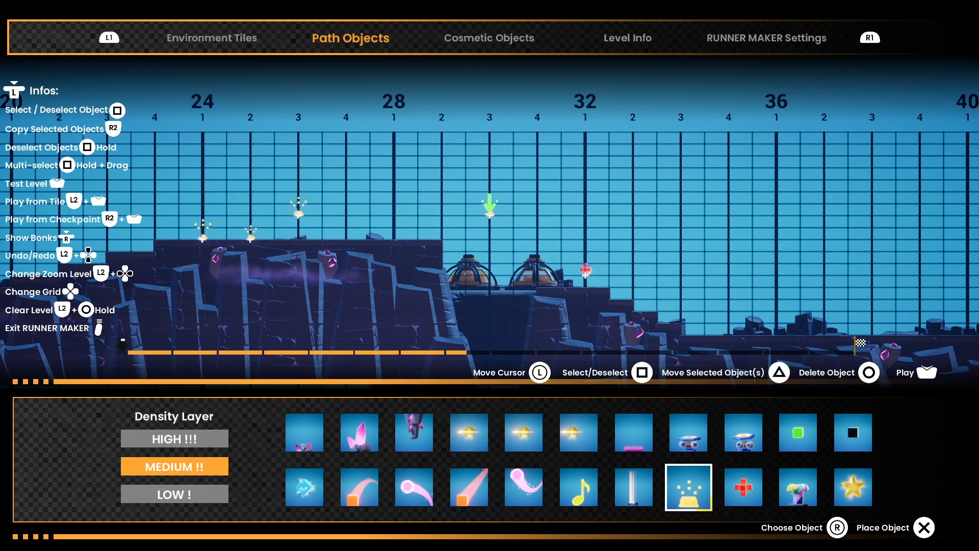
Step: Choose the yellow music note and place one on the stairs just before the plateau, at measure 20, beat 4
key("Left")
key("Left")
key("Left")
key("Left")
key("Left")
key("Left")
key("Left")
key("Left")
key("Left")
key("Left")
key("Left")
key("Left")
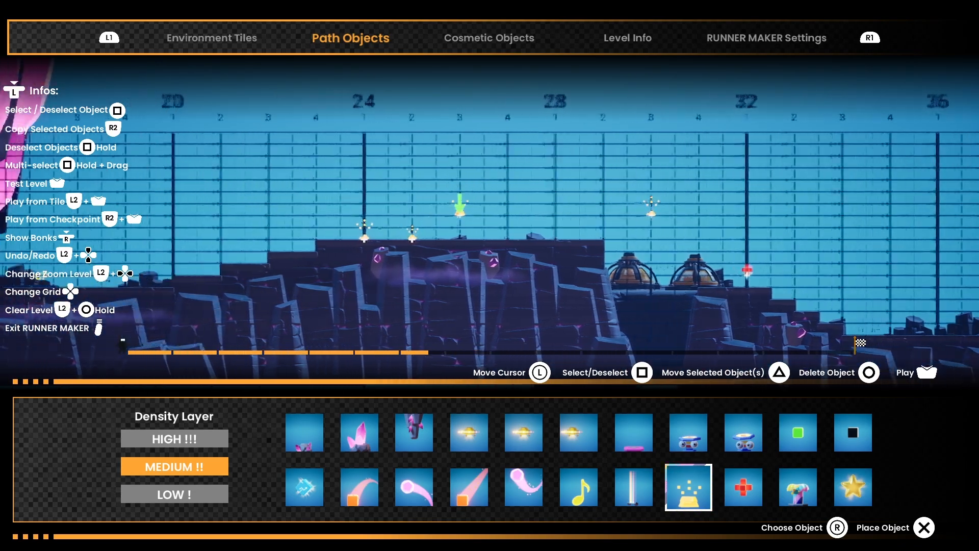
key("Left")
key("Left")
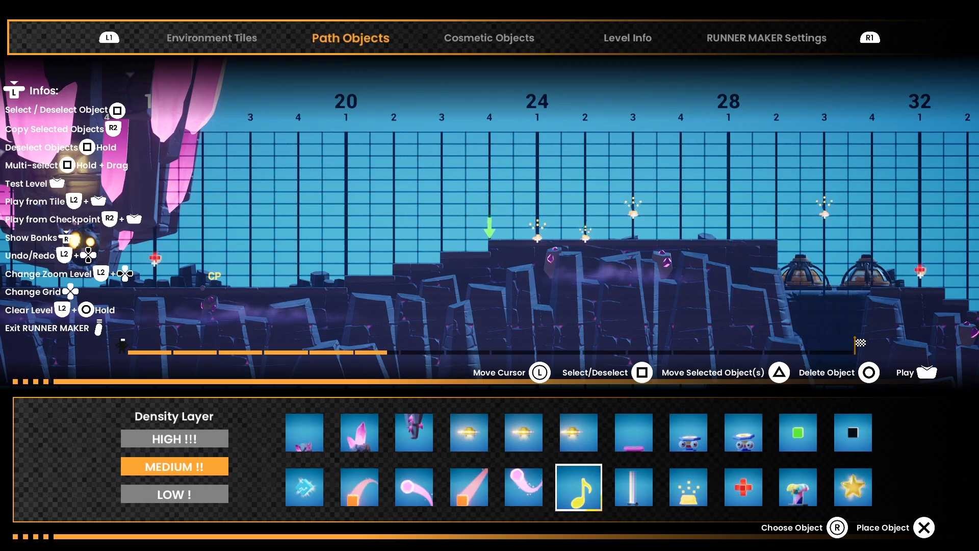
key("x")
Step: Place music notes on the lower stairs leading up to the plateau, at measure 20, beats 3, 2 and 1
key("Left")
key("Left")
key("Down")
key("x")
key("Left")
key("Left")
key("Down")
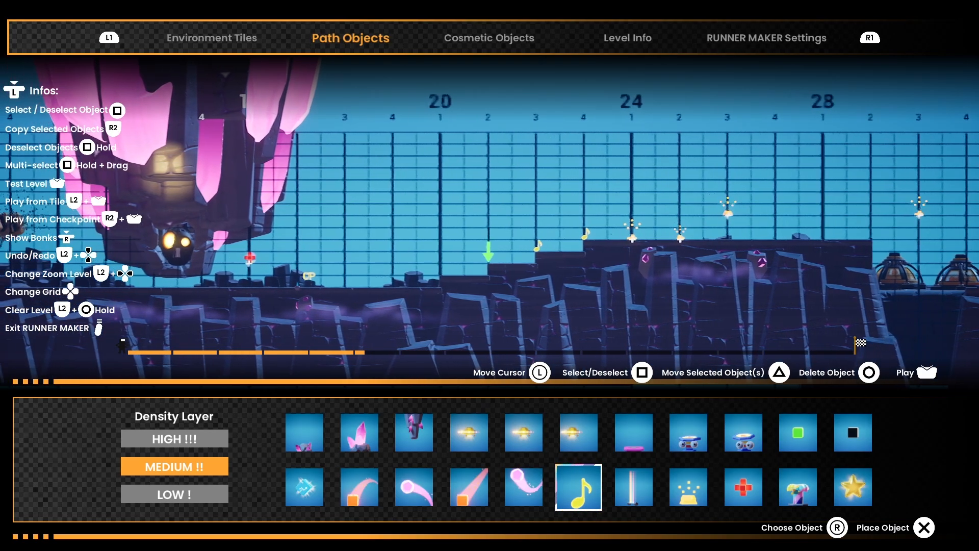
key("x")
key("Left")
key("Left")
key("Down")
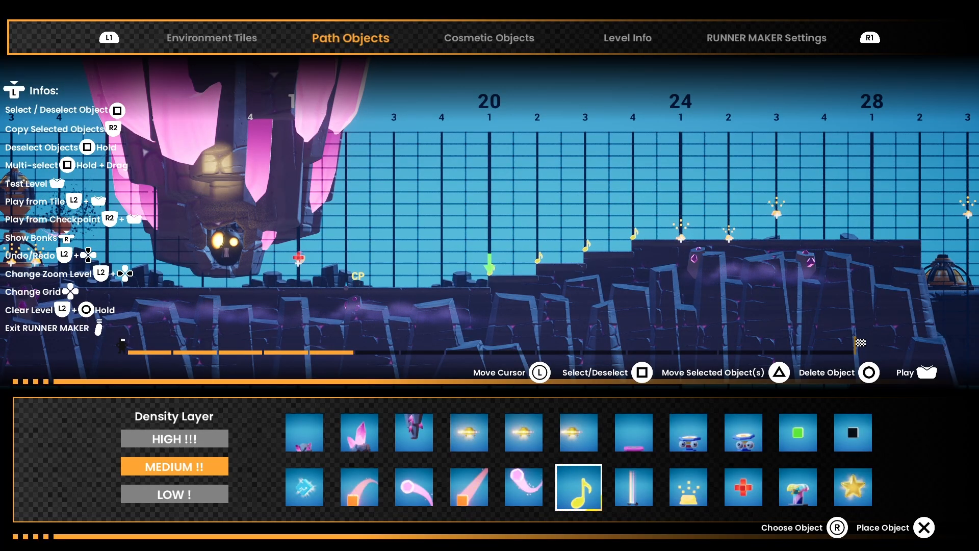
Step: Place three music notes on the ground under the hanging crystal creature, between beats 4 and 3 of measure 12
key("Left")
key("Left")
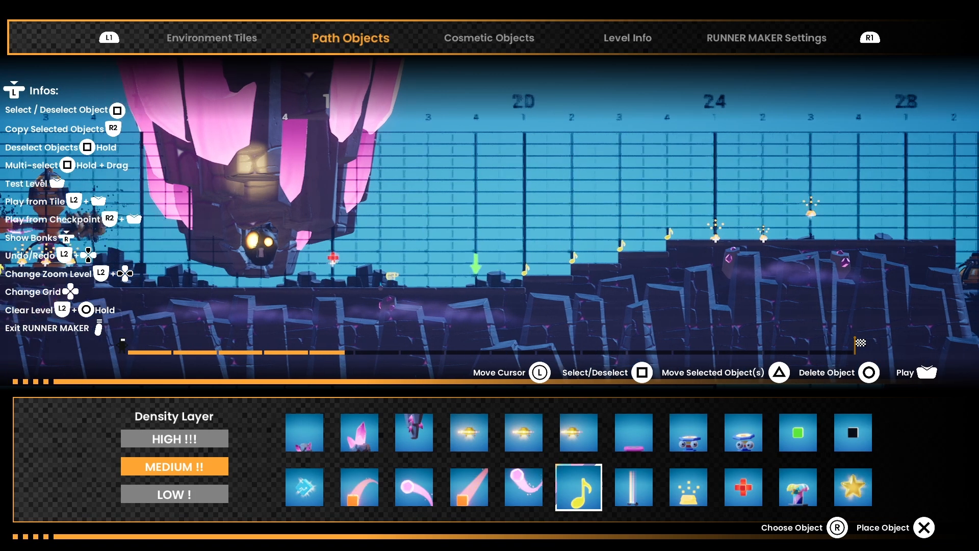
key("Left")
key("Left")
key("Left")
key("Left")
key("Left")
key("Left")
key("Left")
key("Left")
key("Left")
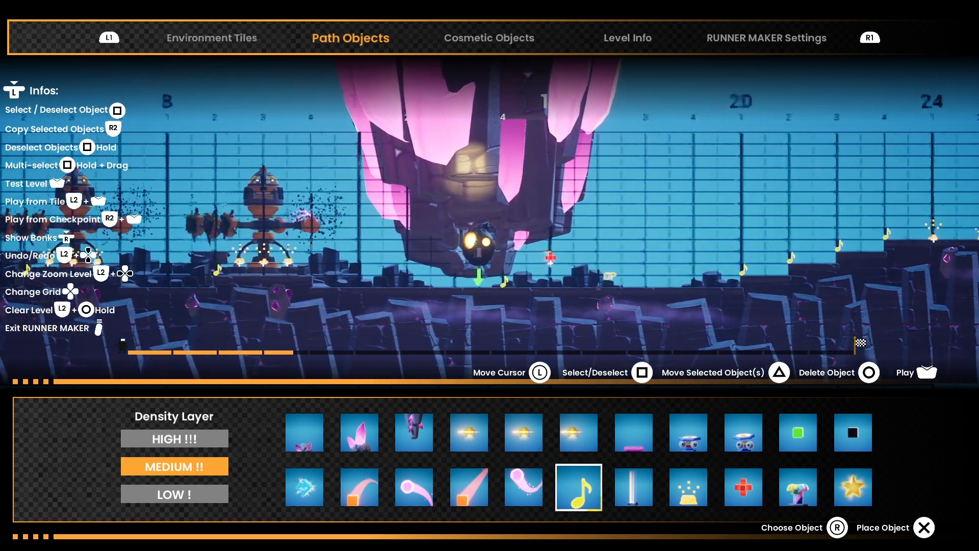
key("Left")
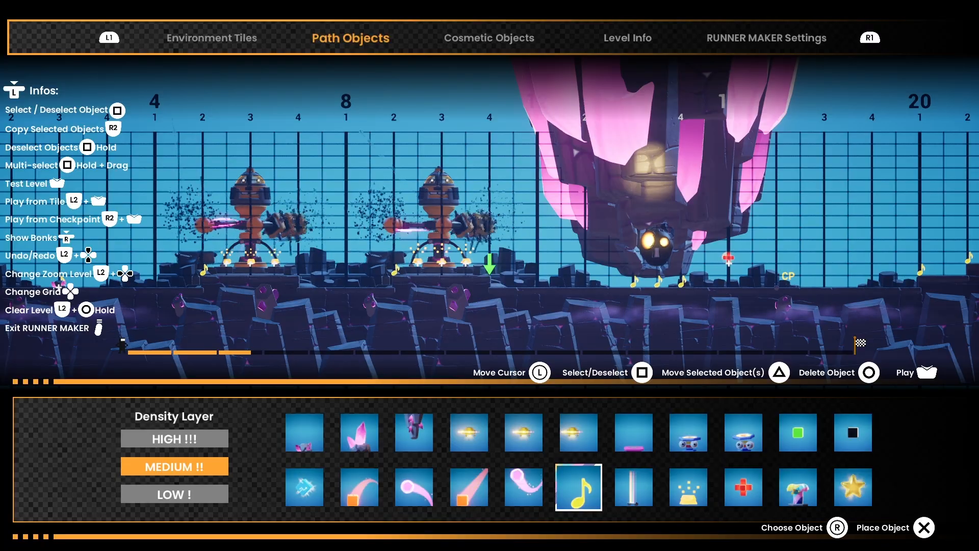
Step: Set the Visual Style to COLLISION ONLY in the RUNNER MAKER Settings
key("e")
key("e")
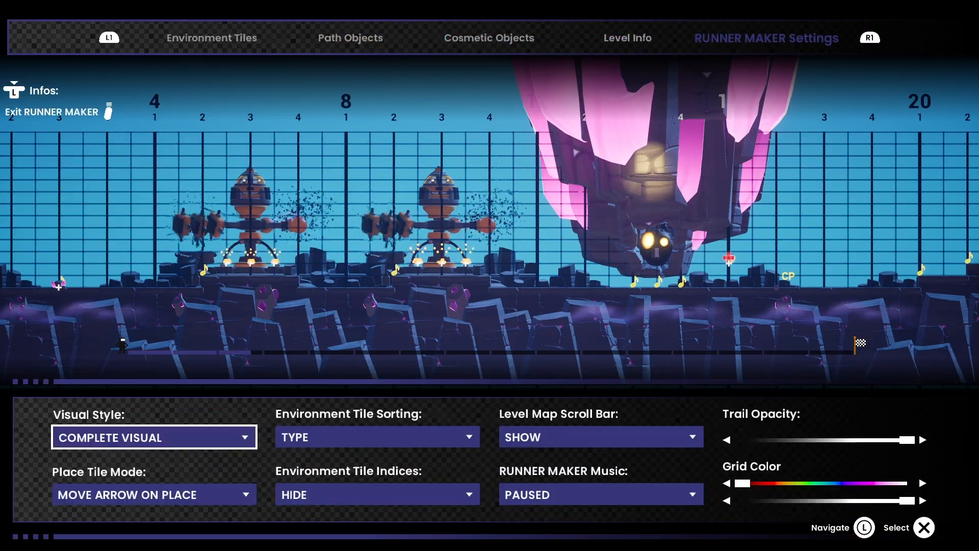
key("Return")
key("Down")
key("Down")
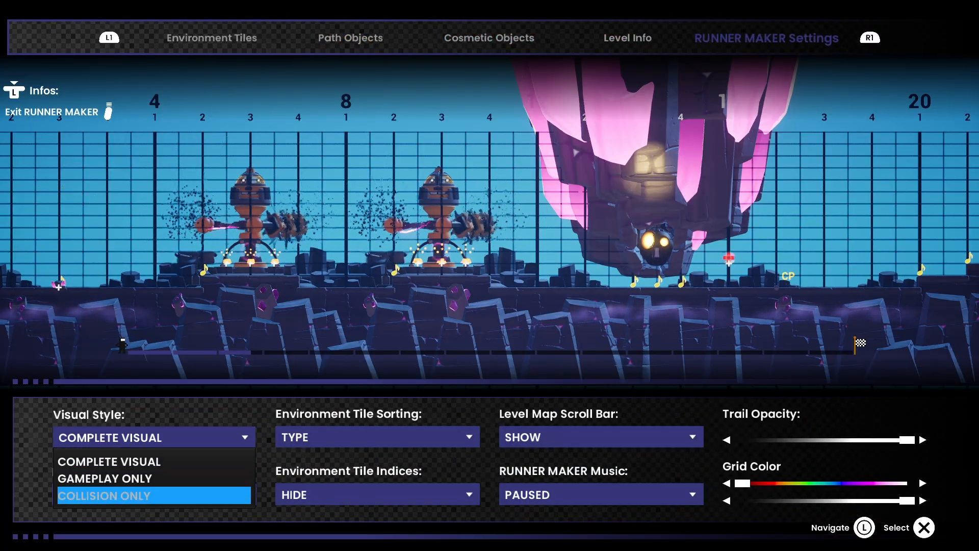
key("Return")
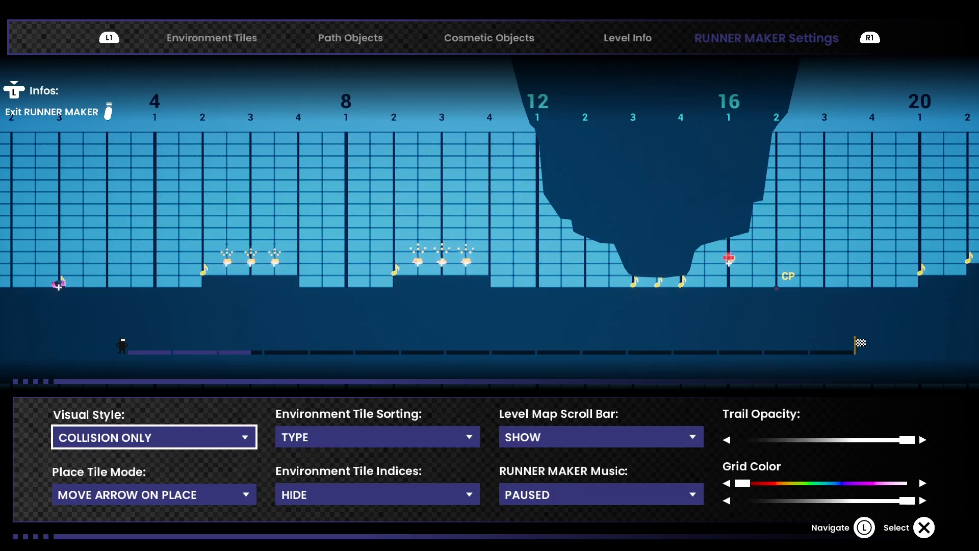
Step: Switch the Visual Style to GAMEPLAY ONLY and restore it to COMPLETE VISUAL
key("Return")
key("Up")
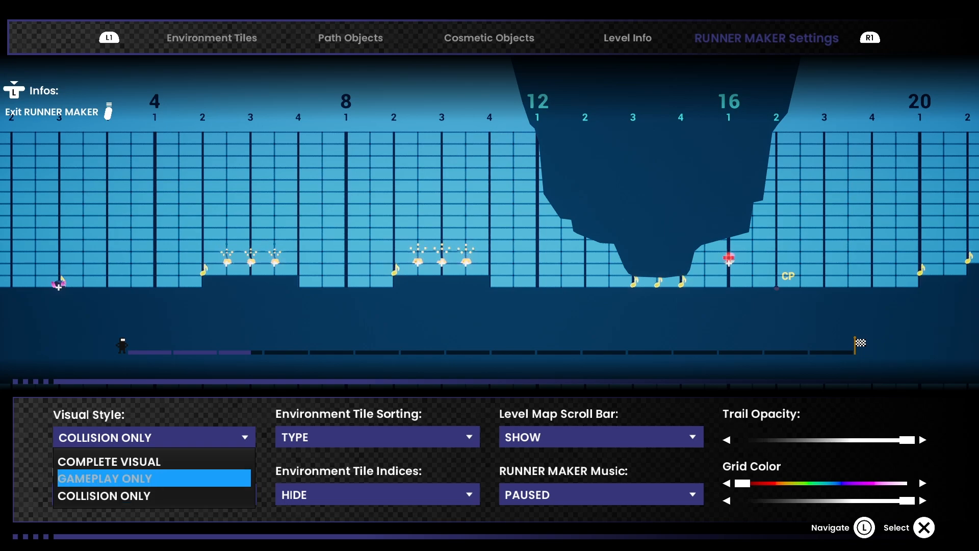
key("Return")
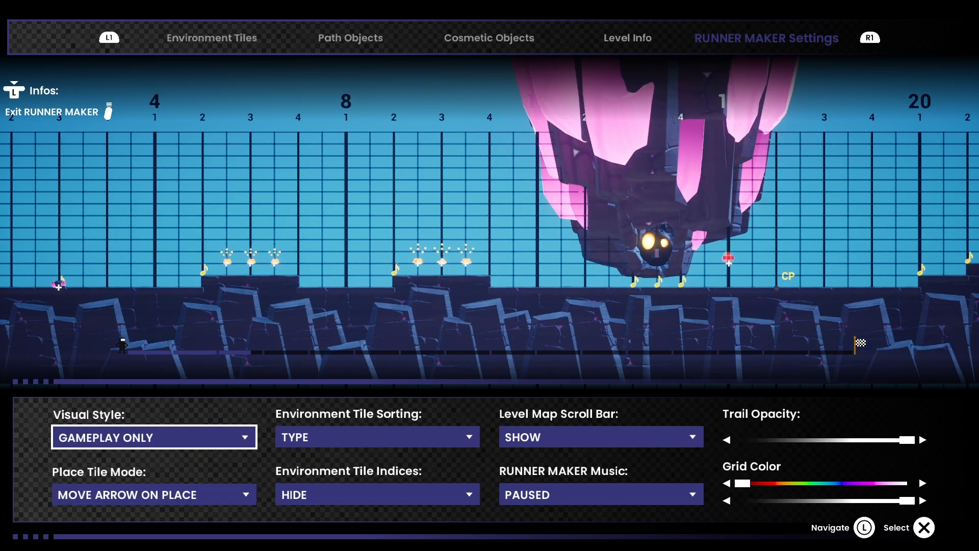
key("Return")
key("Up")
key("Return")
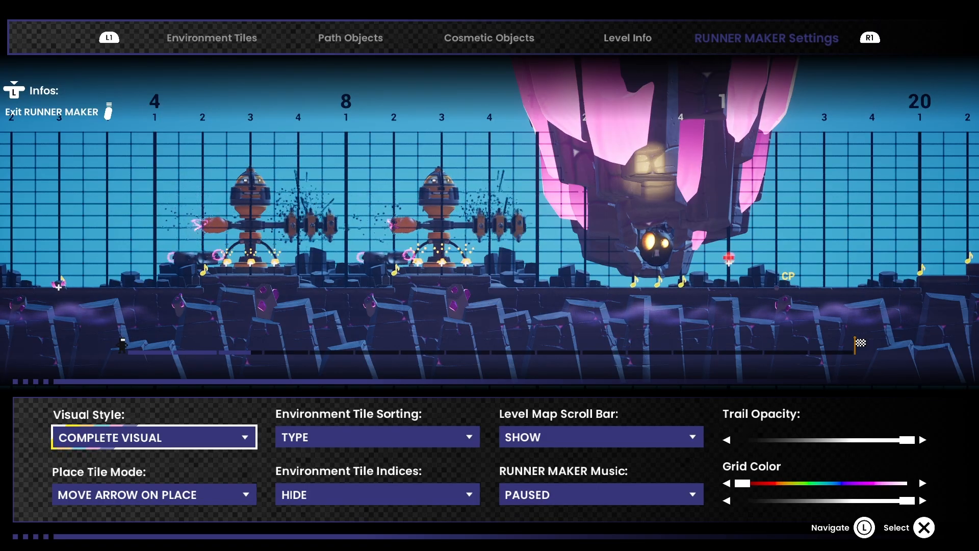
Step: Return to the Path Objects and bring the cursor just past measure 4, beat 4
key("q")
key("q")
key("q")
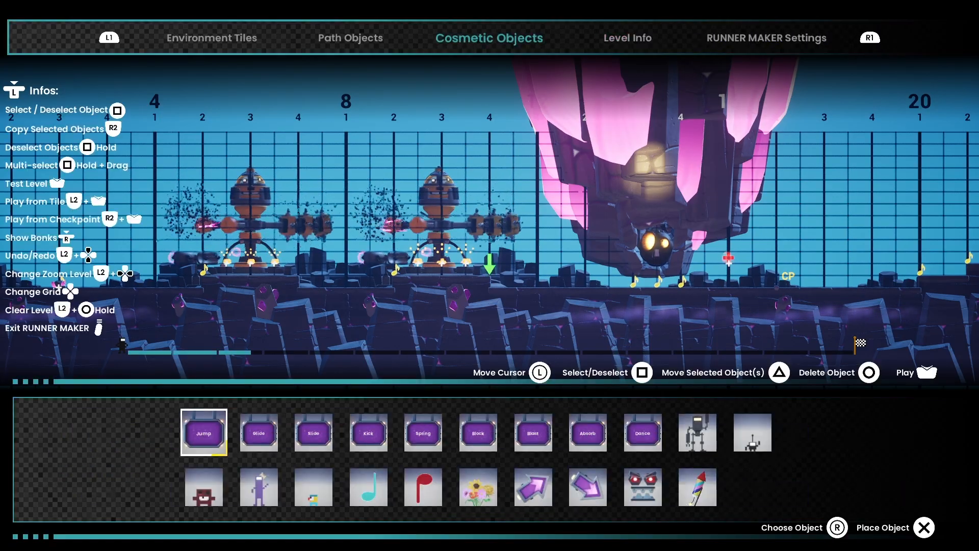
key("Left")
key("Left")
key("Left")
key("Left")
key("Left")
key("Left")
key("Left")
key("Up")
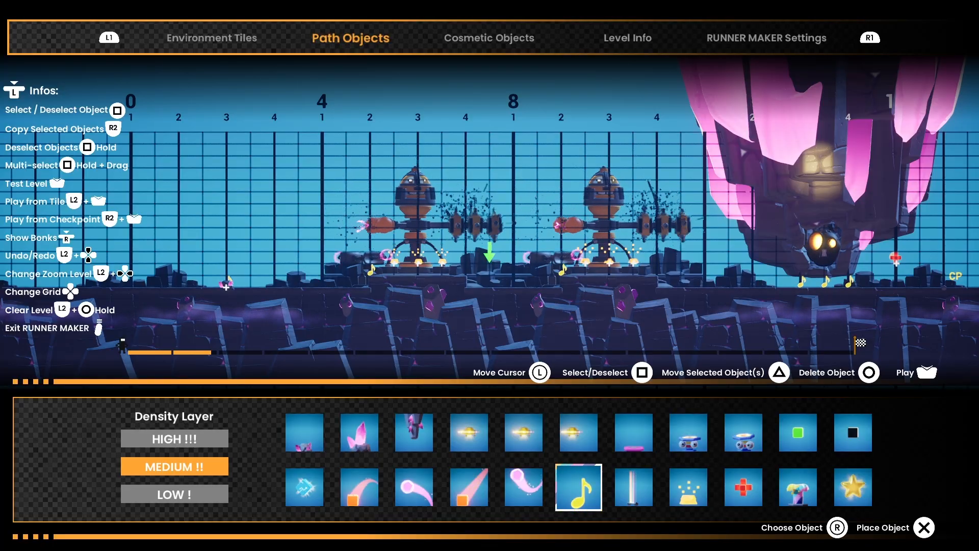
Step: Try the LOW and HIGH density layers and return the Density Layer to MEDIUM
key("Left")
key("Left")
key("Left")
key("Left")
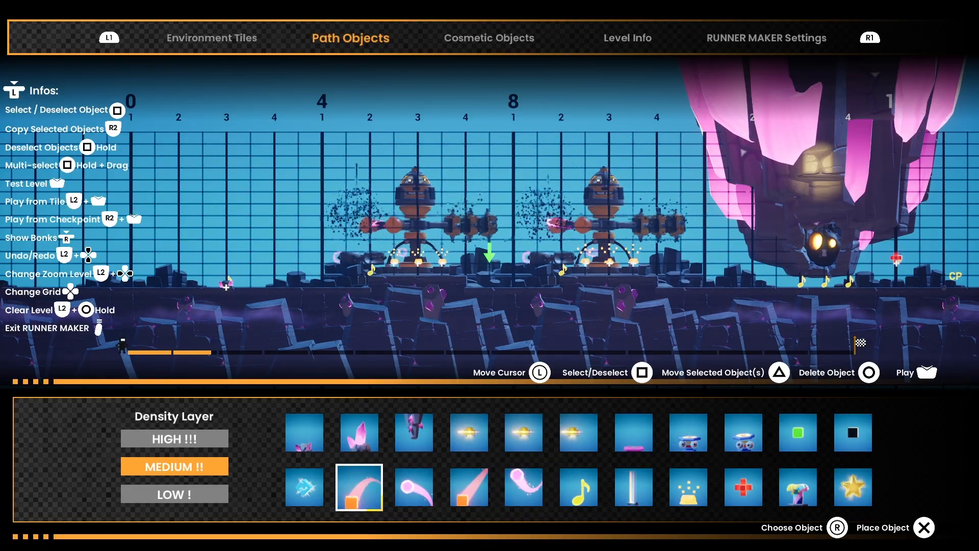
key("Left")
key("Left")
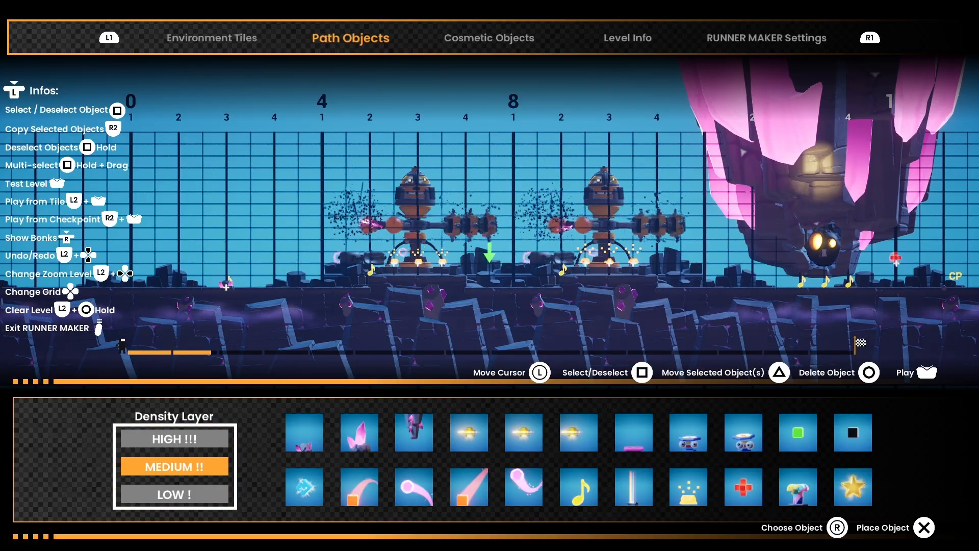
key("Down")
key("Up")
key("Up")
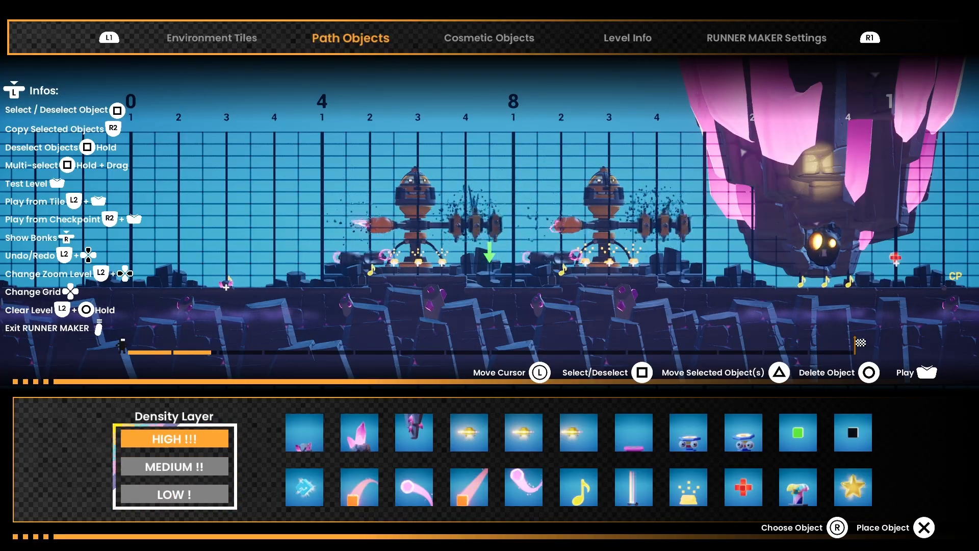
key("Down")
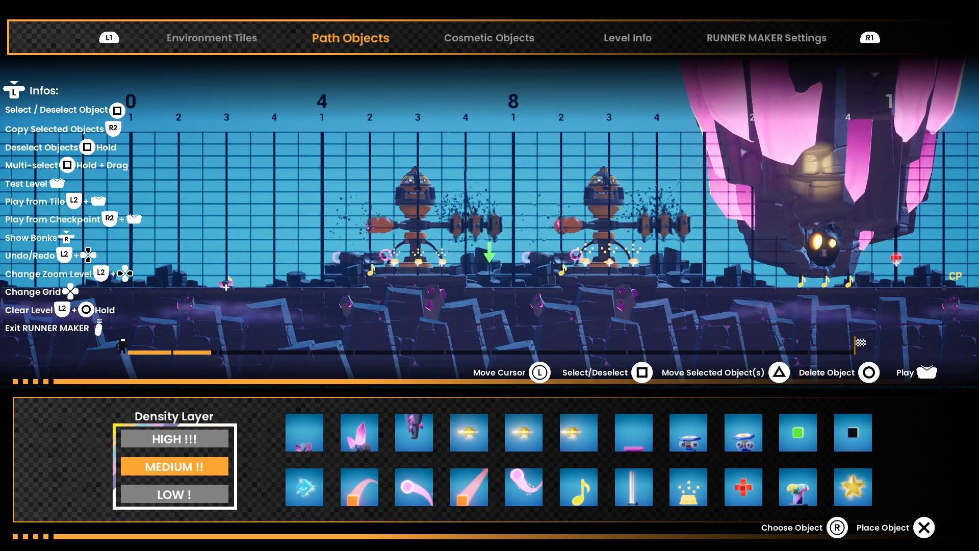
Step: Place a gold bar by the first robot, between measure 4's beats 2 and 3, and music notes at measure 48, beats 1 and 2
key("Right")
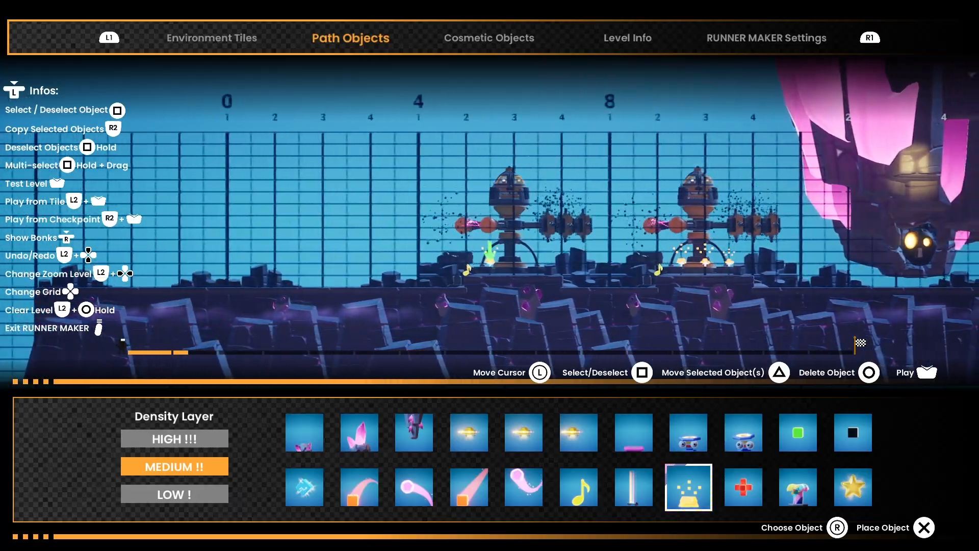
key("Left")
key("Left")
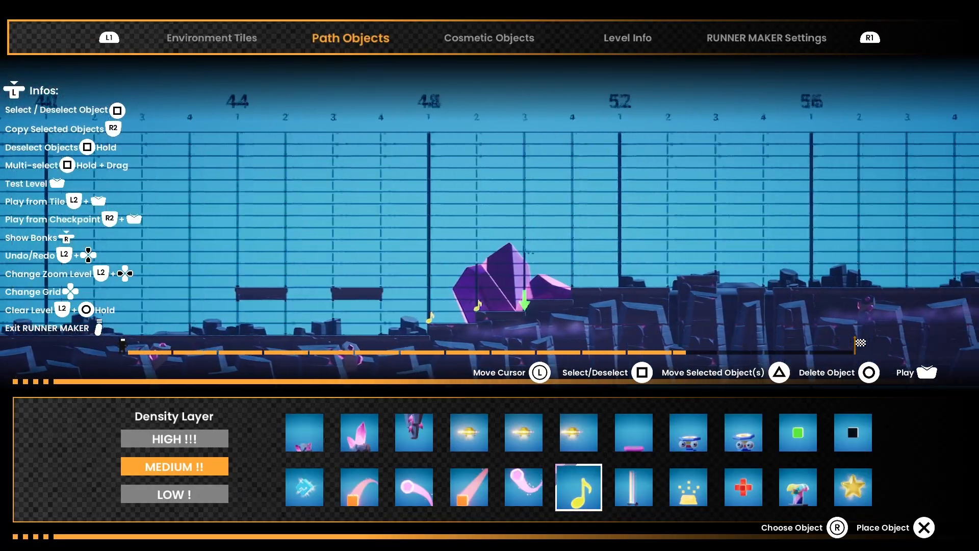
Step: Place gold bars above the gap at measure 60, beats 2 and 4, and a red cross at measure 16, beat 1
key("Right")
key("Right")
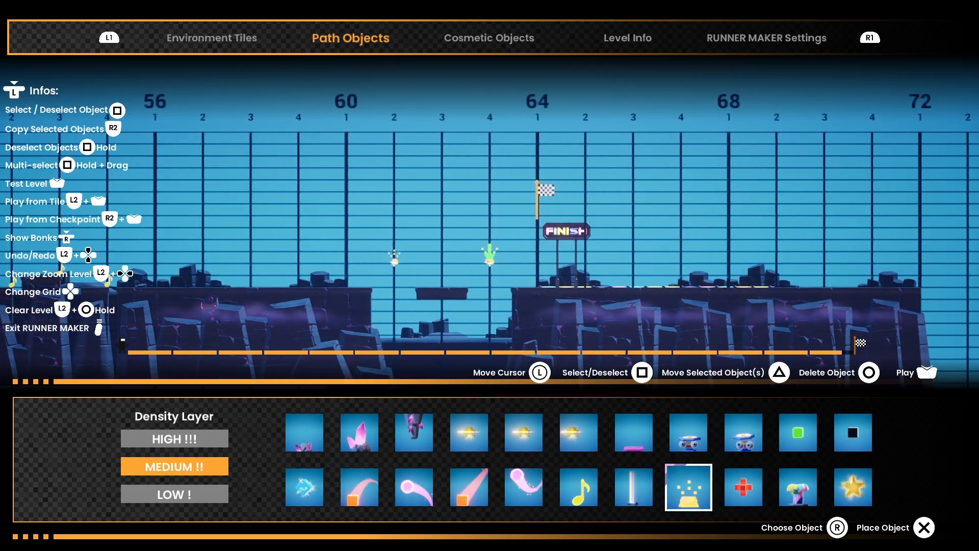
key("Left")
key("Right")
key("Right")
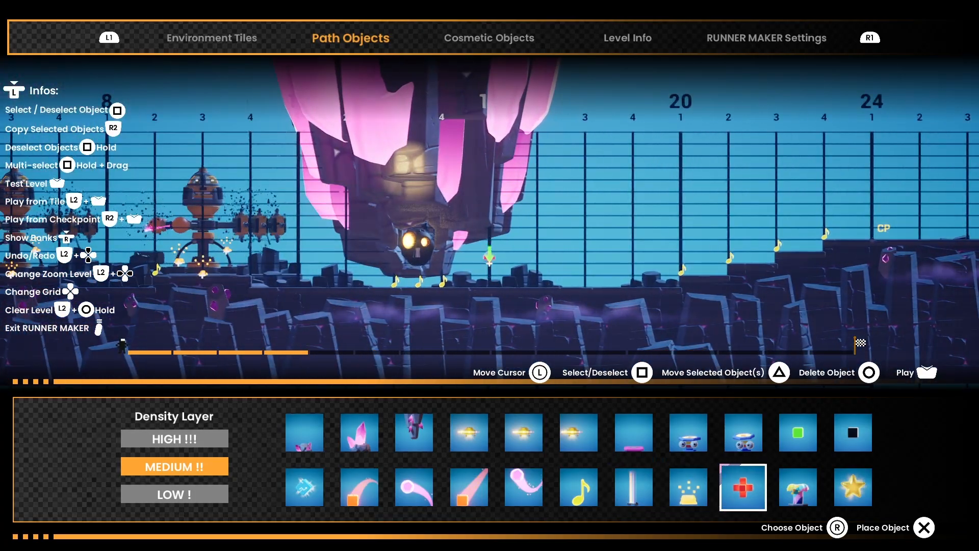
Step: Place a red cross and a music note at the domes, measure 28, beats 3 and 4, and a gold bar at measure 32, beat 2
key("Left")
key("Left")
key("Left")
key("Right")
key("Right")
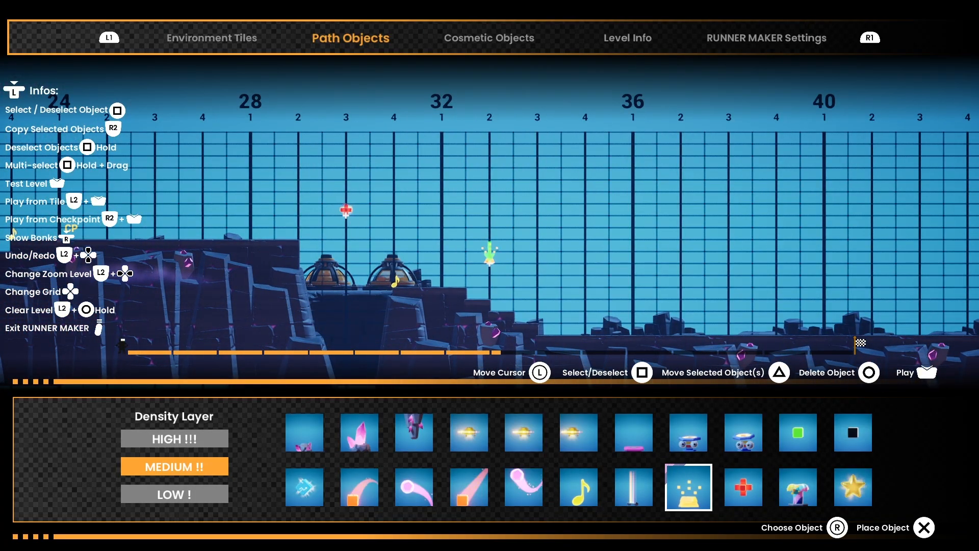
Step: Place three more gold bars descending the stairs at measure 32 and a blue spring pad at their foot on beat 4
key("Up")
key("Right")
key("Right")
key("Down")
key("Right")
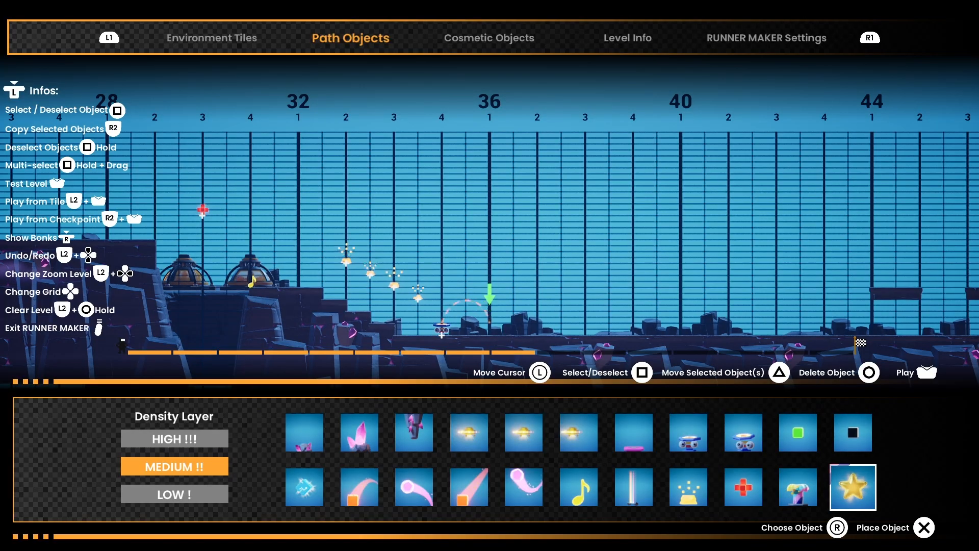
Step: Place a small pink crystal on the ground between the music notes, at measure 52, beat 1
key("Left")
key("Left")
key("Left")
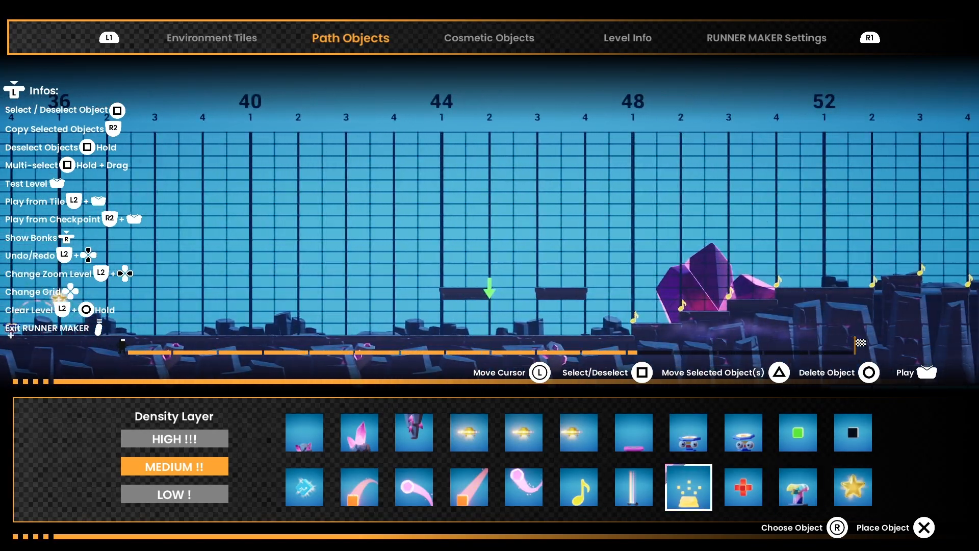
key("Up")
key("Left")
key("Left")
key("Left")
key("Left")
key("Left")
key("Left")
key("Left")
key("Right")
Step: Place a jump pad at measure 56, beat 1, and four gold bars along its arc from beat 2 to just past beat 3
key("Right")
key("Right")
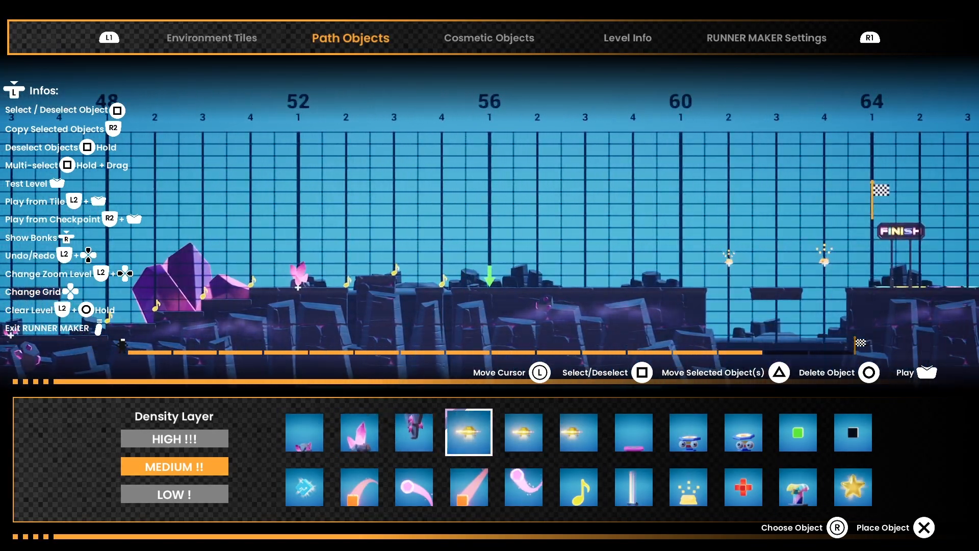
key("Right")
key("Right")
key("Right")
key("Right")
key("Down")
key("x")
key("x")
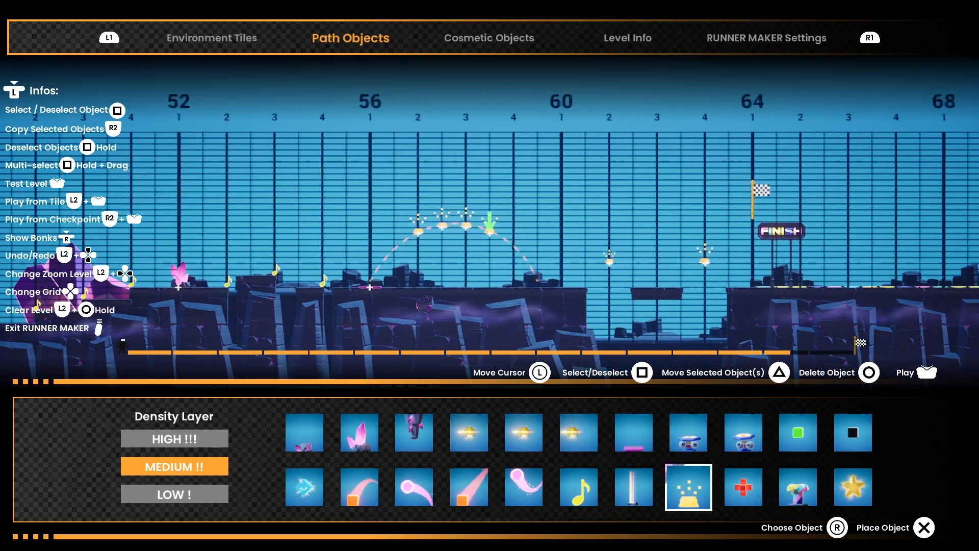
key("Left")
key("Left")
key("Left")
key("Up")
key("Left")
key("Left")
key("Left")
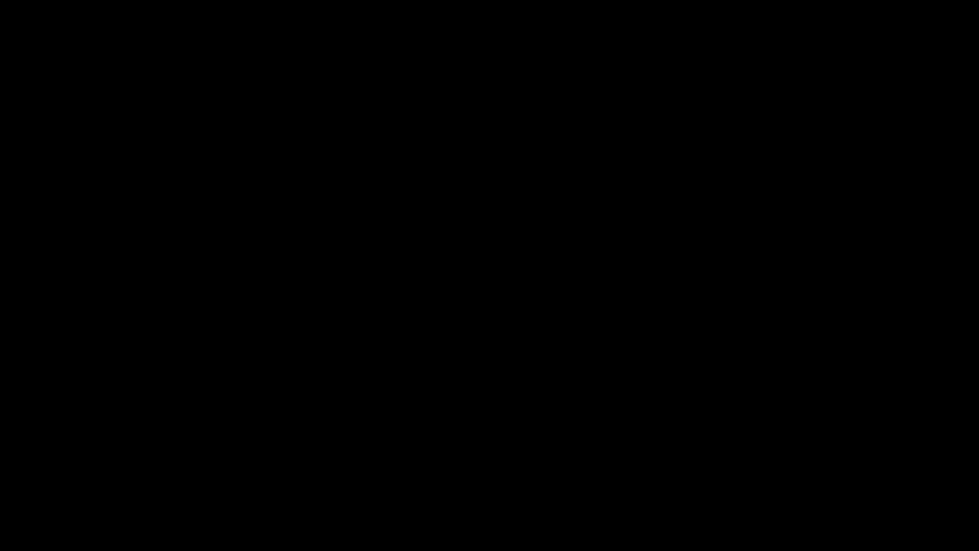